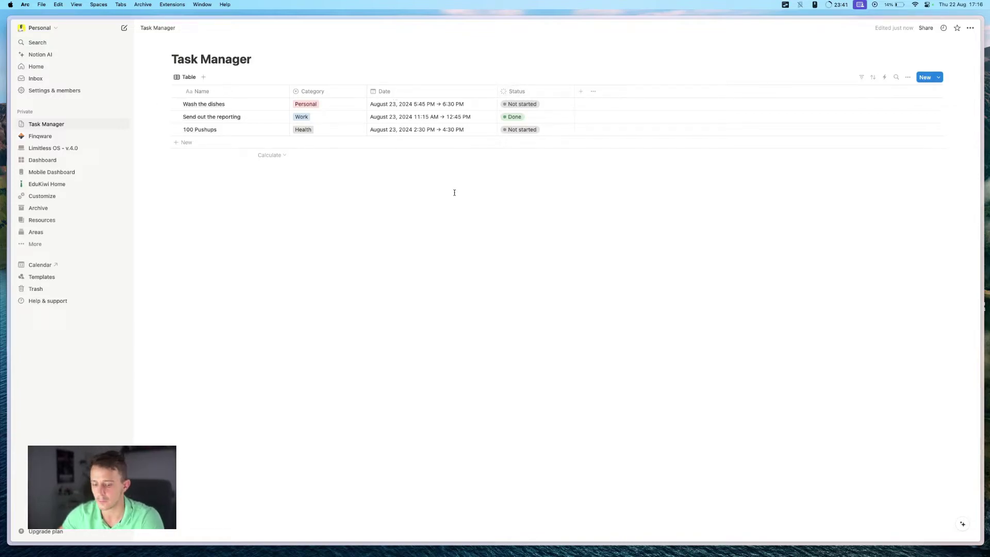
# - In Notion Calendar, search for a Notion database to connect using 'task man'
pyautogui.hotkey('ctrl', 'Tab')
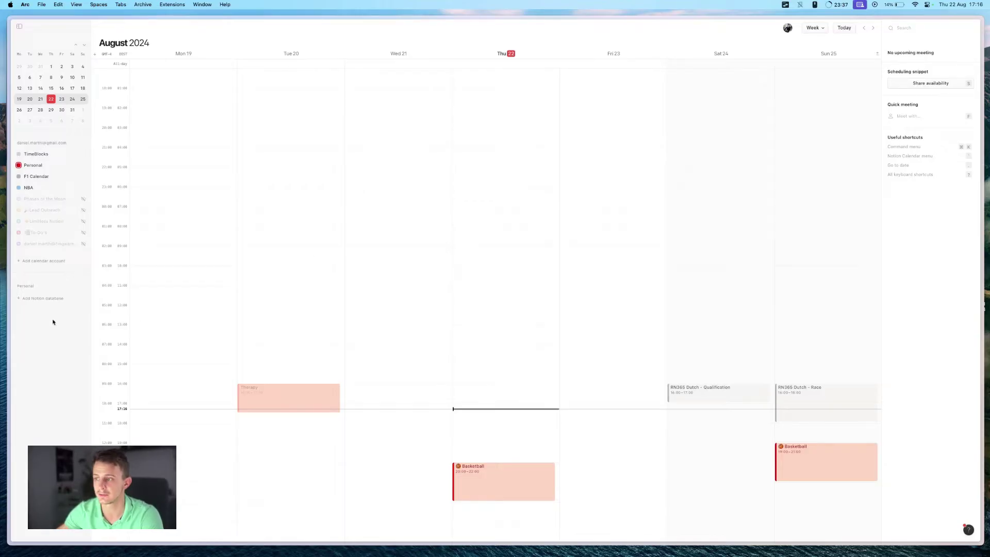
pyautogui.click(39, 298)
pyautogui.write('tas')
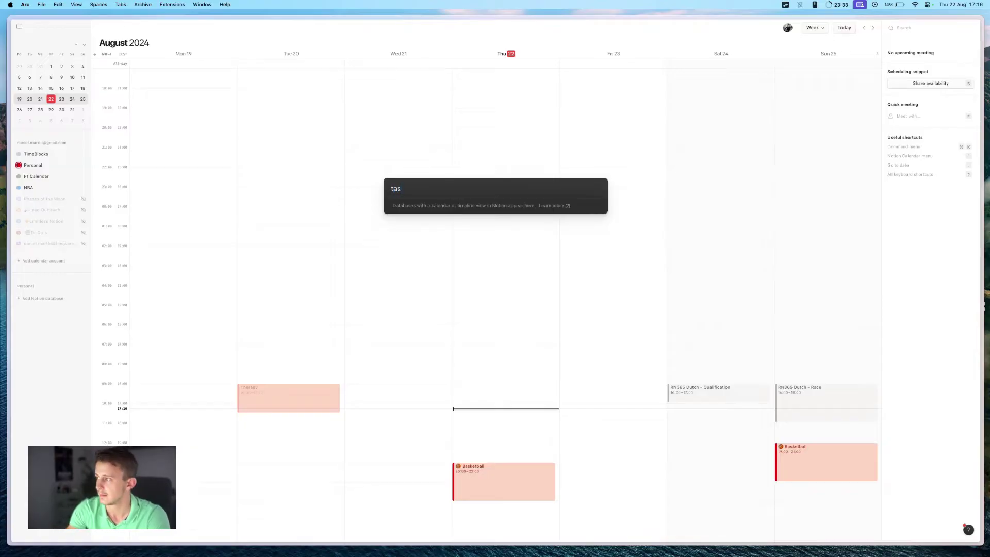
pyautogui.write('k man')
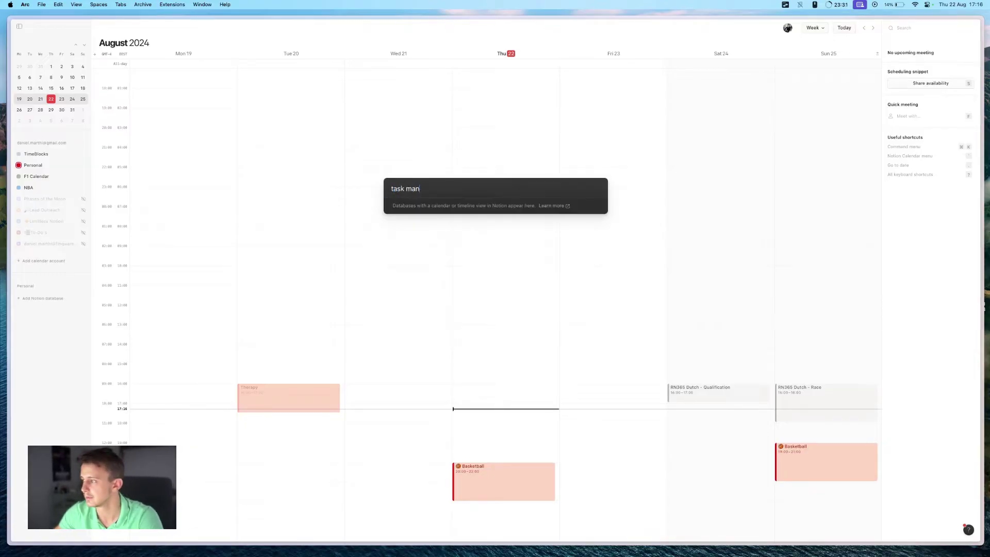
# - Add a Calendar view to the Task Manager database in Notion
pyautogui.hotkey('ctrl', 'Tab')
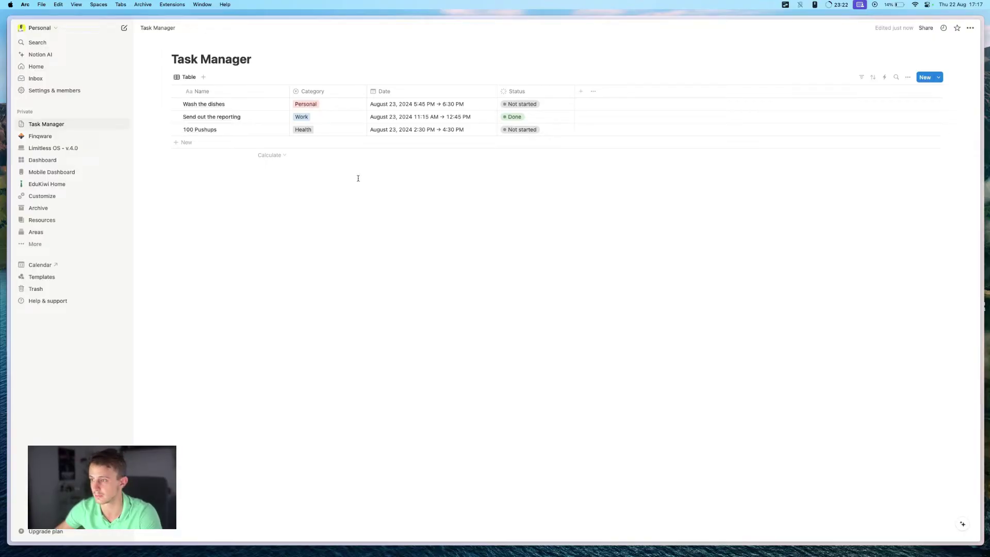
pyautogui.click(208, 77)
pyautogui.click(186, 154)
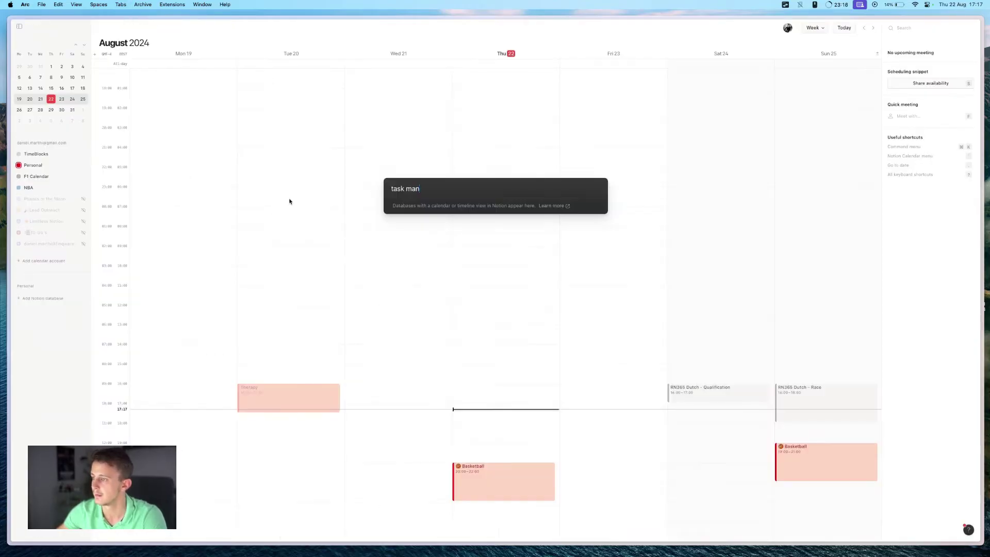
# - Connect the Task Manager database in Notion Calendar and colour its calendar blue
pyautogui.click(391, 240)
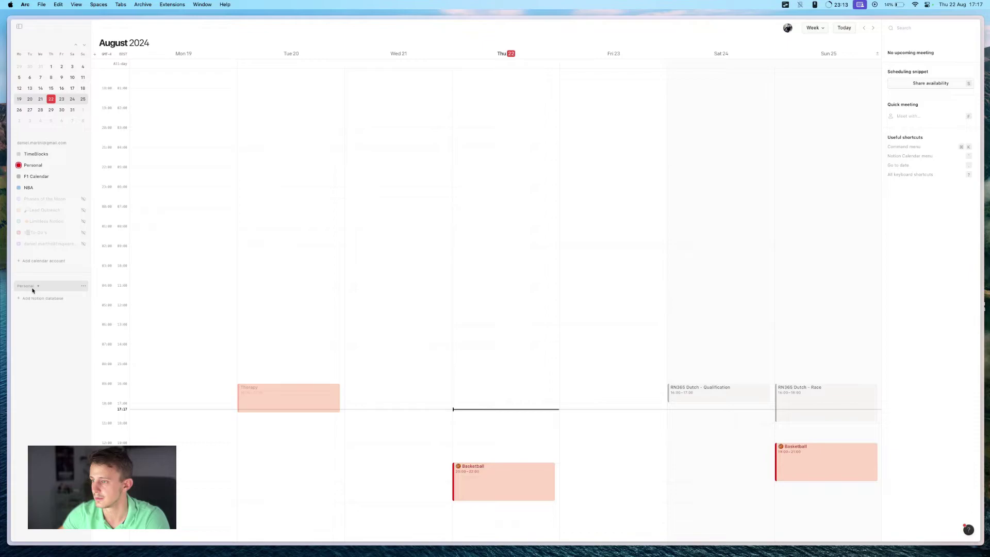
pyautogui.click(43, 298)
pyautogui.write('task mana')
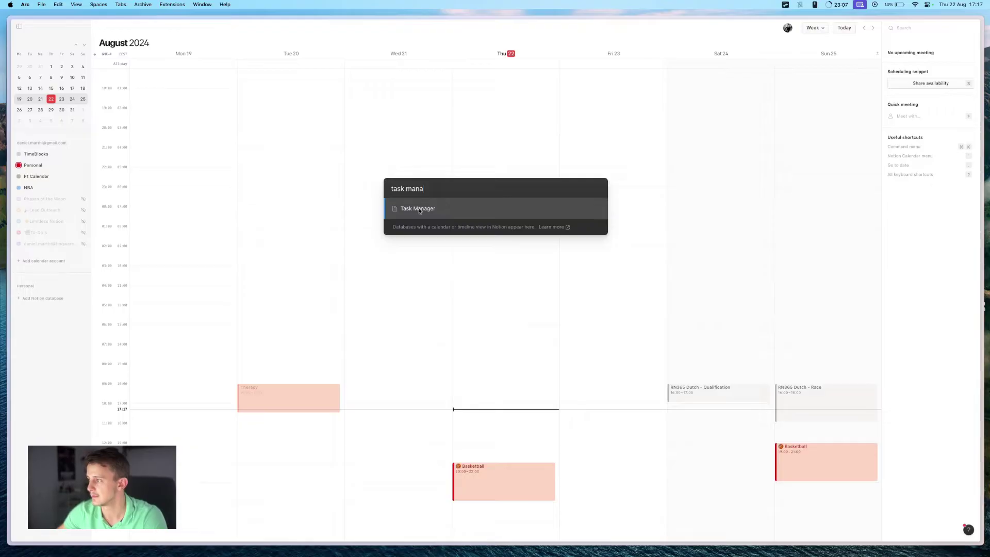
pyautogui.click(419, 210)
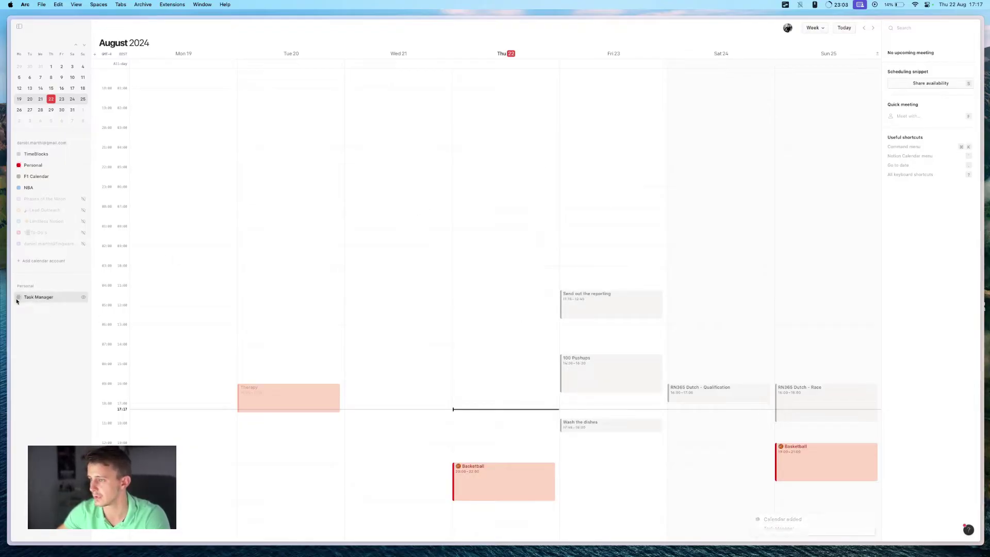
pyautogui.rightClick(19, 301)
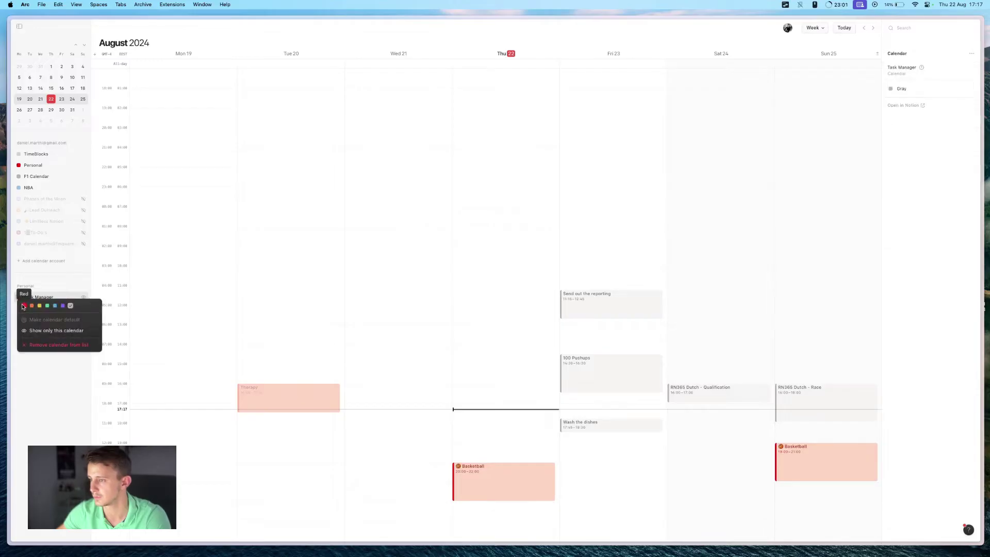
pyautogui.click(55, 306)
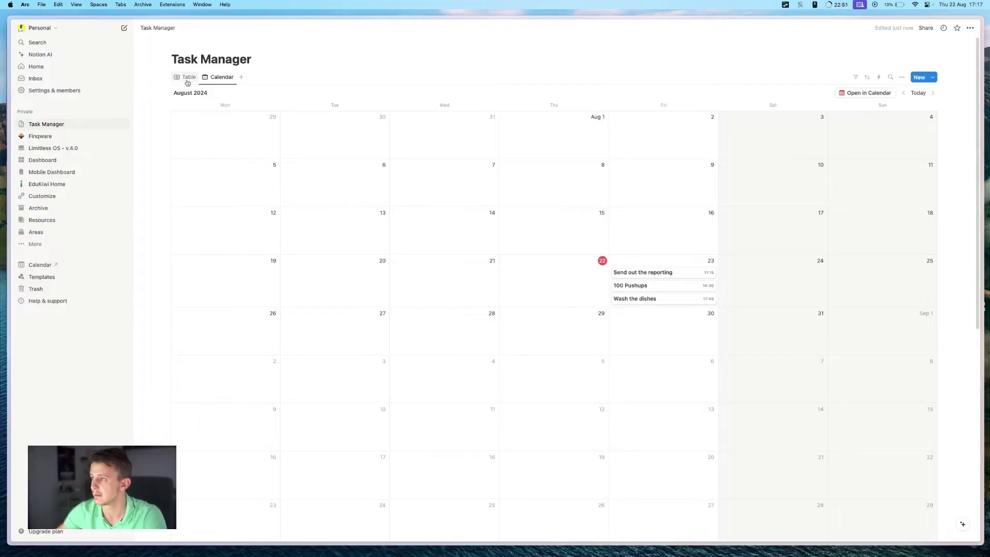
# - Switch Task Manager back to its Table view, then return to Notion Calendar
pyautogui.click(186, 77)
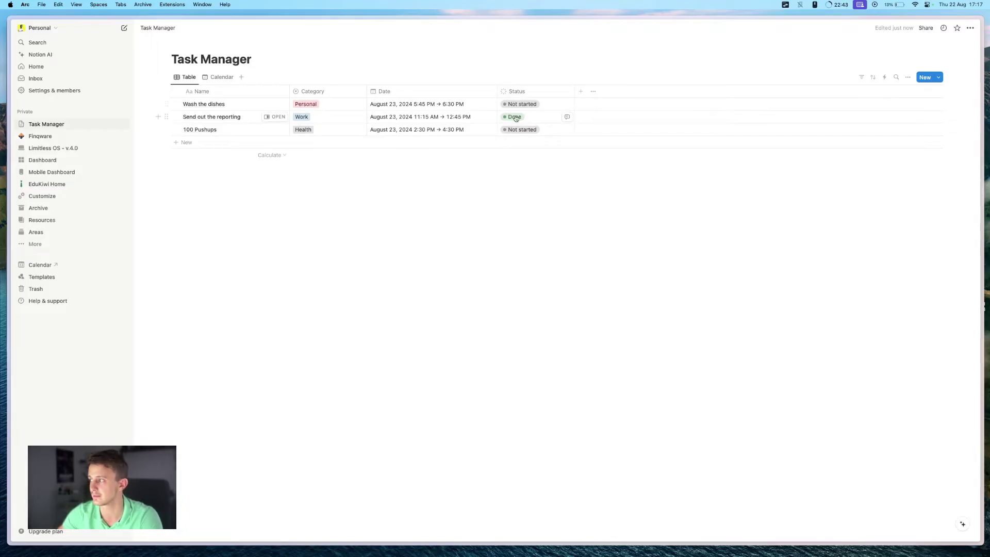
pyautogui.hotkey('ctrl', 'Tab')
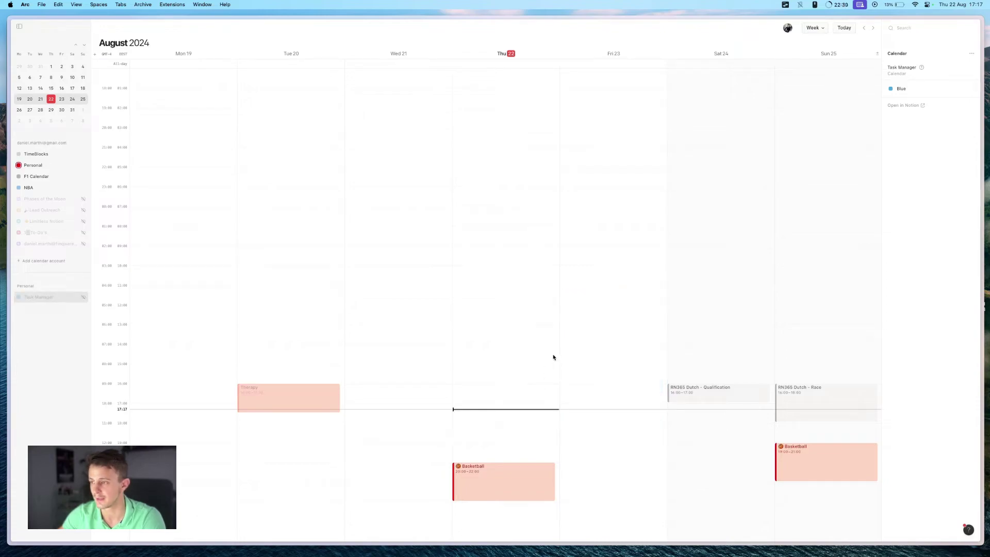
# - Unhide the Task Manager calendar in the week, then go back to the Notion table
pyautogui.click(82, 298)
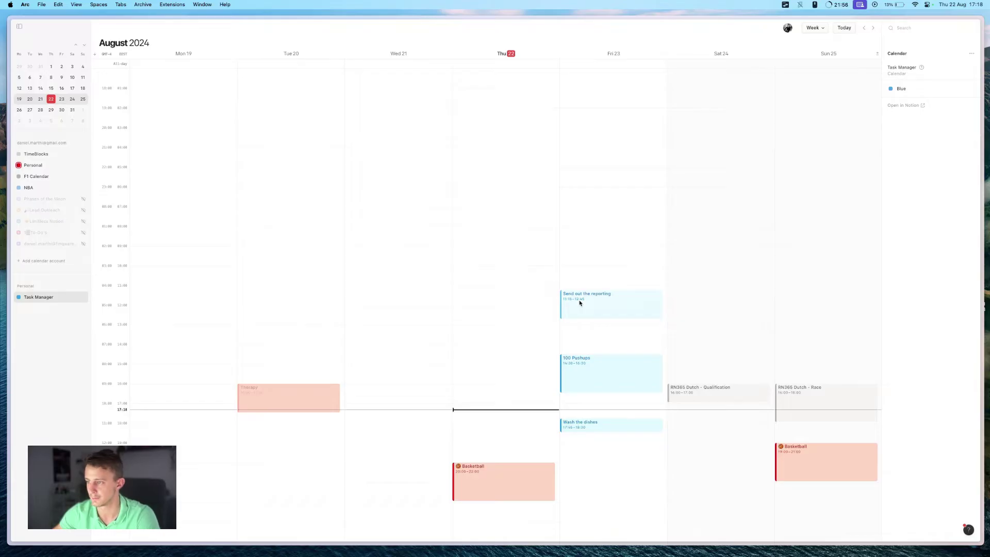
pyautogui.hotkey('ctrl', 'Tab')
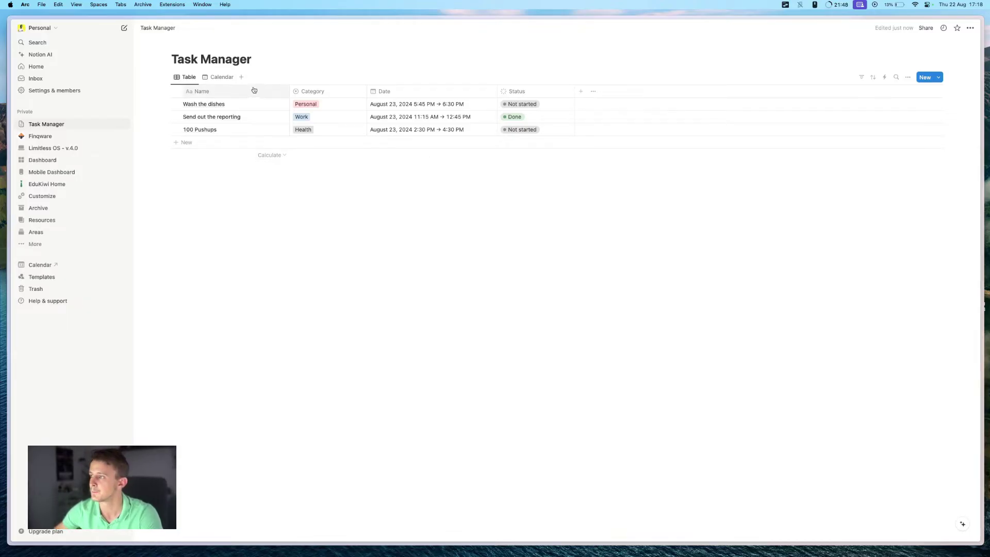
# - Rename the Task Manager calendar view to 'Personal'
pyautogui.click(217, 78)
pyautogui.click(218, 78)
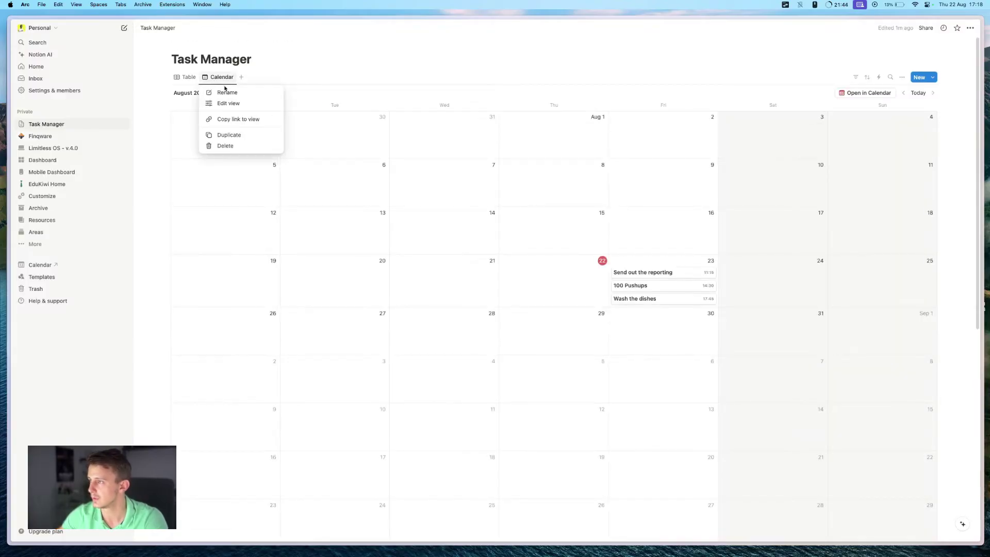
pyautogui.click(235, 95)
pyautogui.write('Personal')
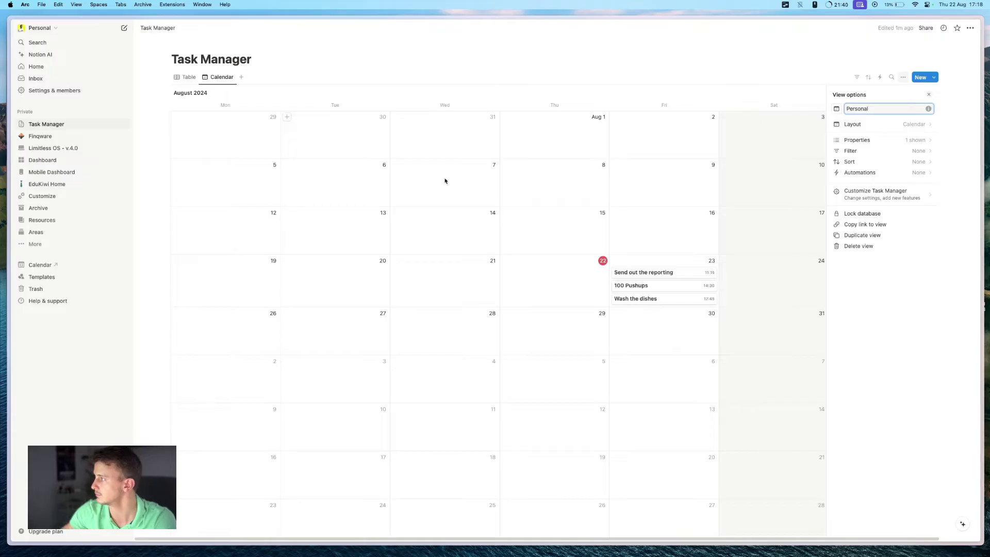
# - Filter the Personal view to Category: Personal
pyautogui.click(884, 151)
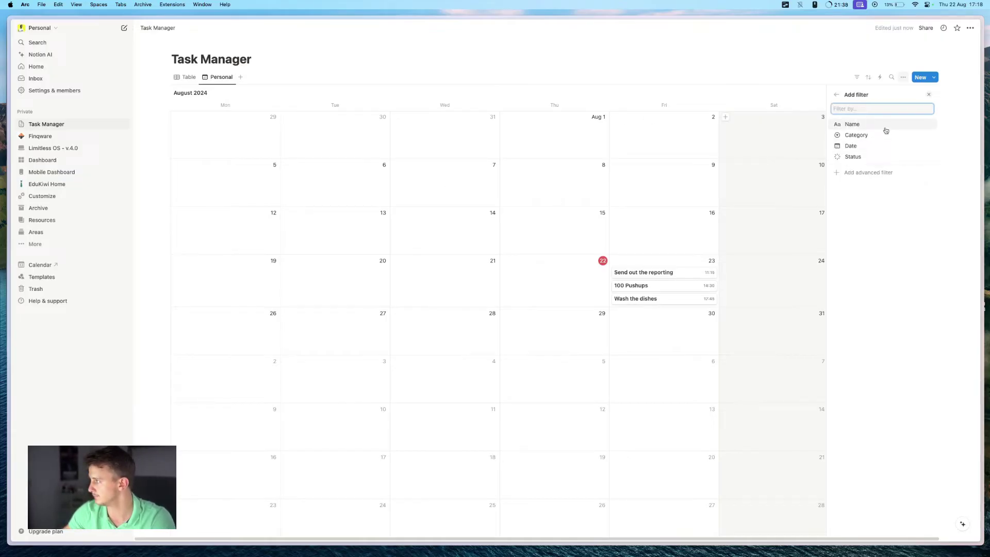
pyautogui.click(875, 136)
pyautogui.click(865, 109)
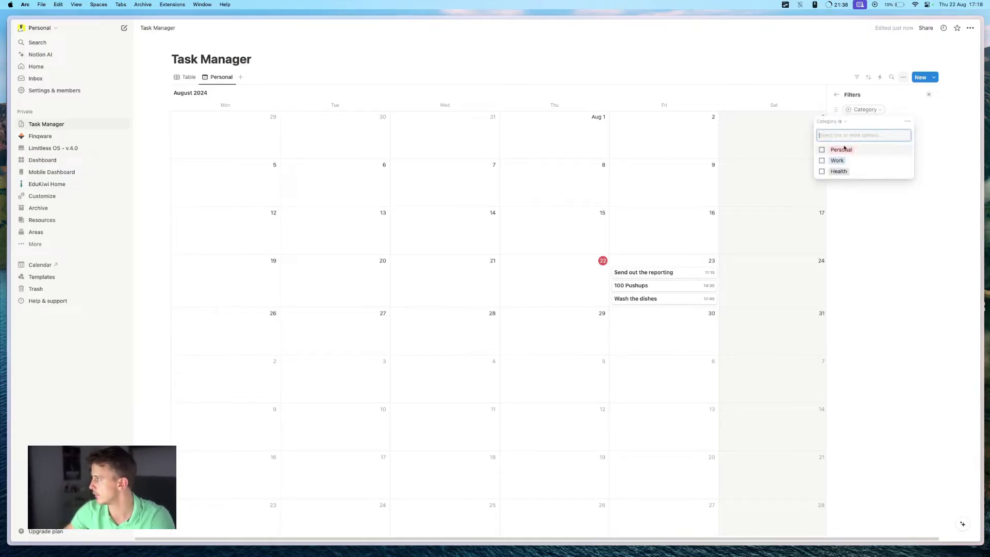
pyautogui.click(841, 150)
pyautogui.press('Escape')
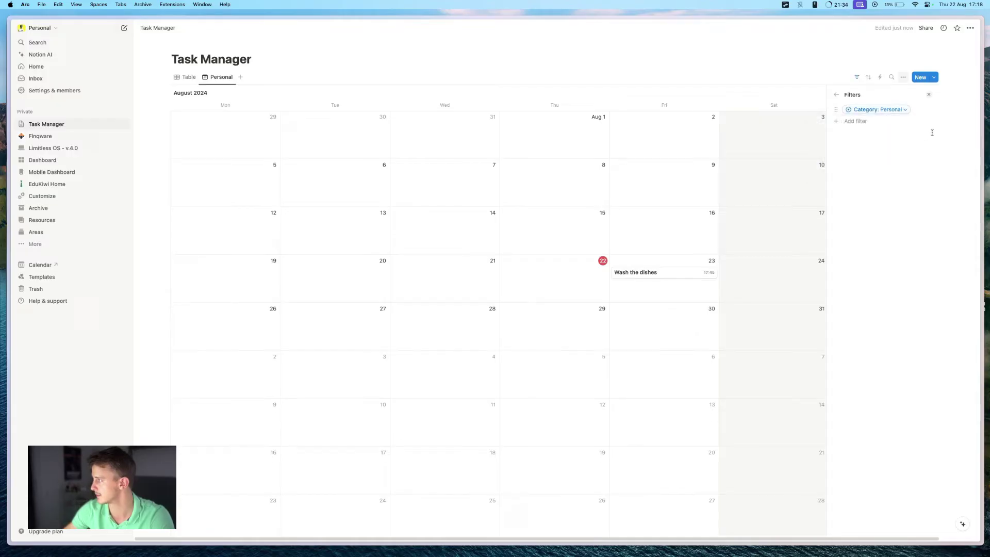
pyautogui.click(836, 94)
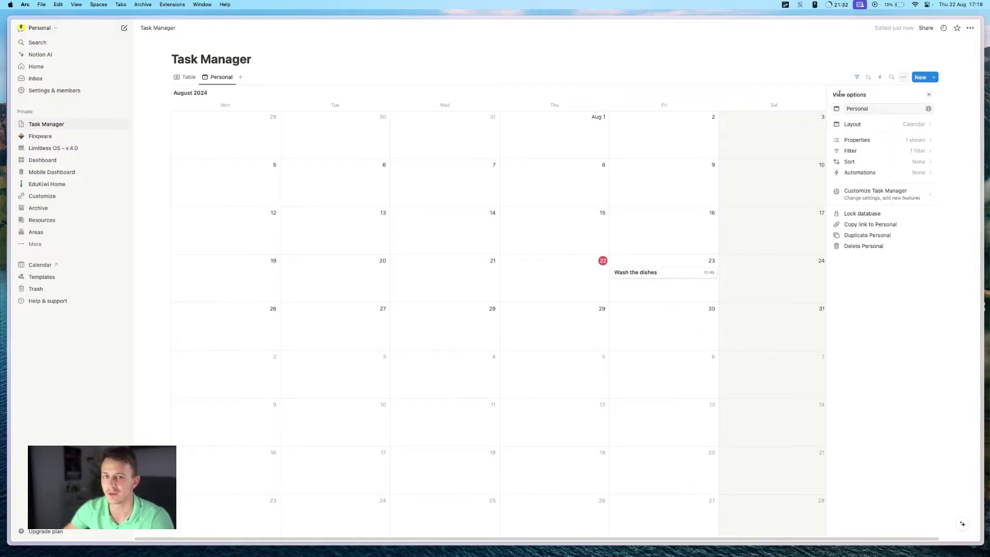
# - Add a Status filter excluding Complete tasks, then close the filter settings
pyautogui.click(883, 151)
pyautogui.click(858, 122)
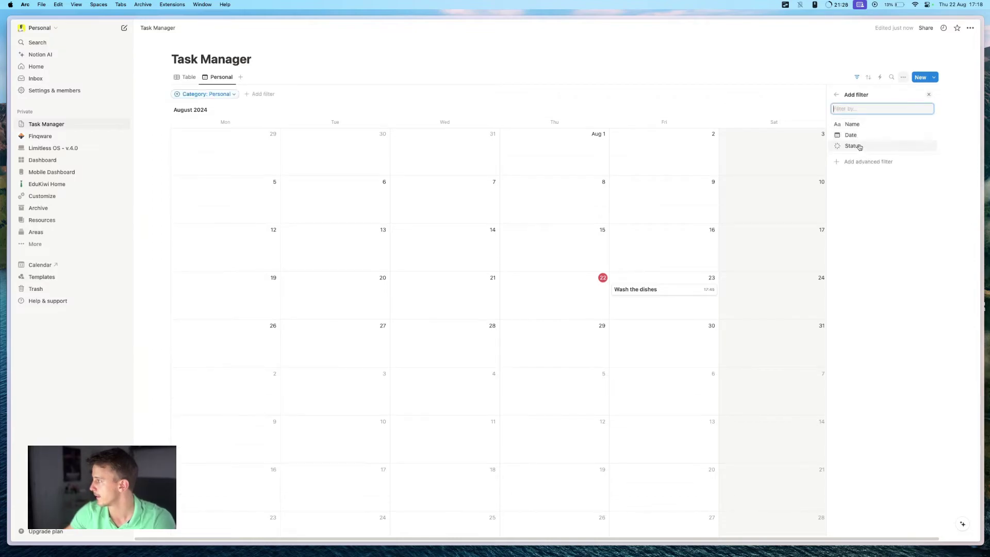
pyautogui.click(853, 146)
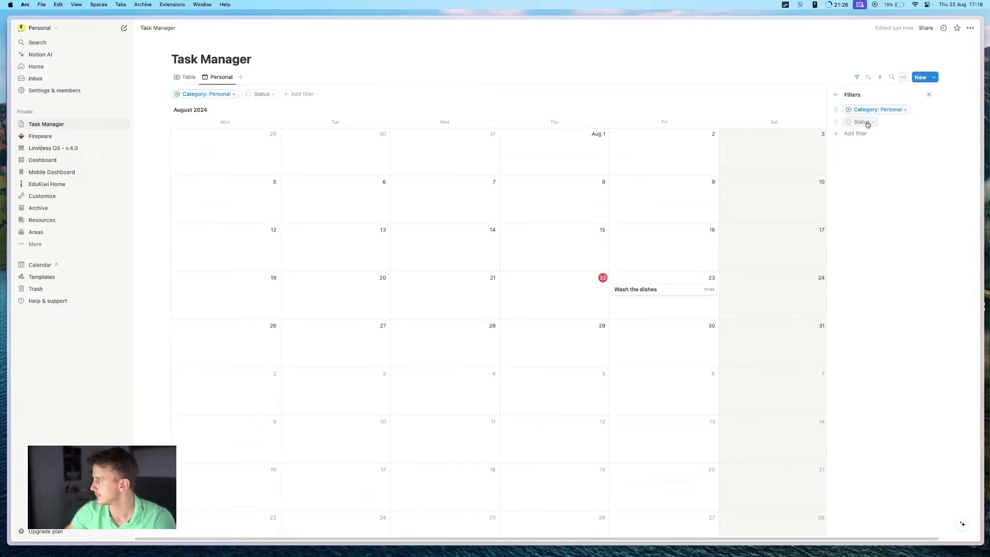
pyautogui.click(861, 124)
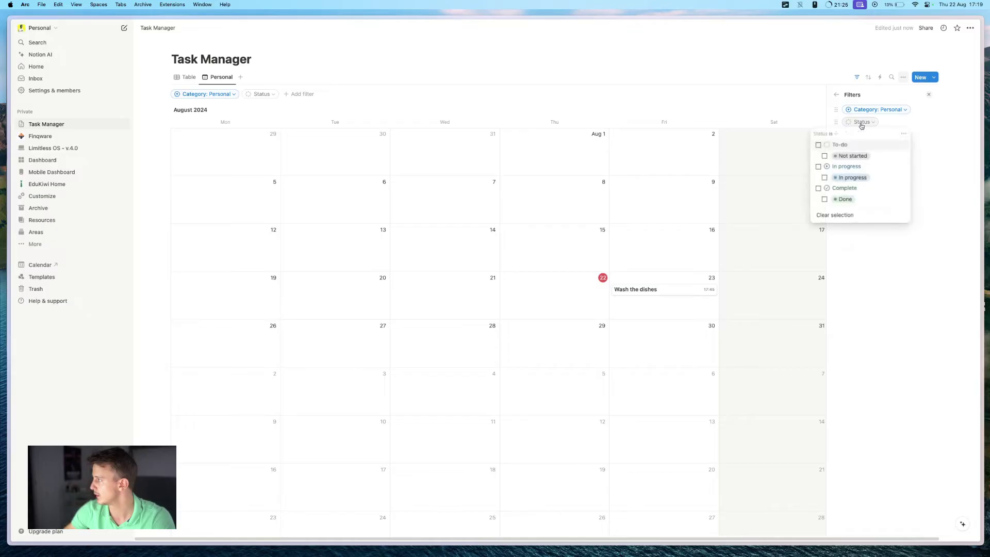
pyautogui.click(830, 134)
pyautogui.click(830, 156)
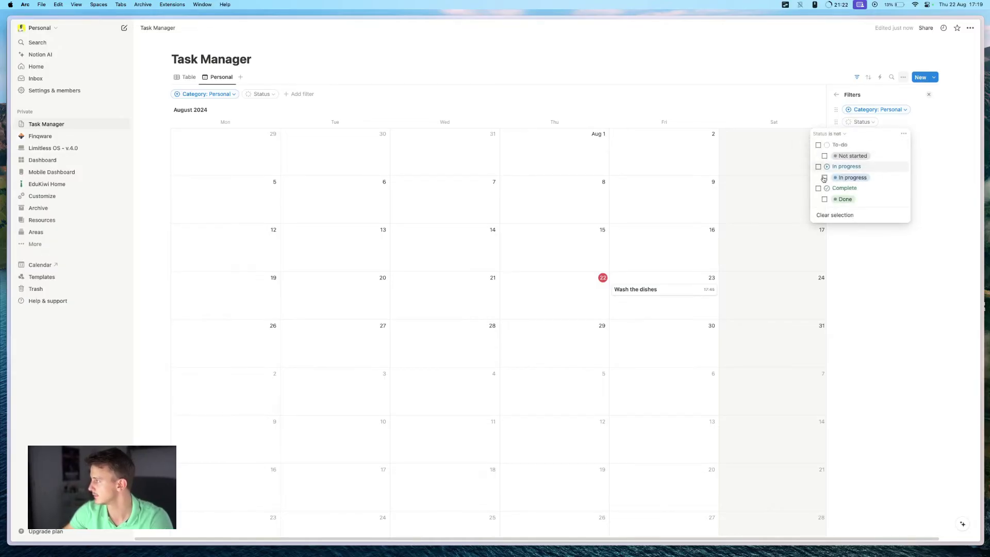
pyautogui.click(818, 188)
pyautogui.click(936, 151)
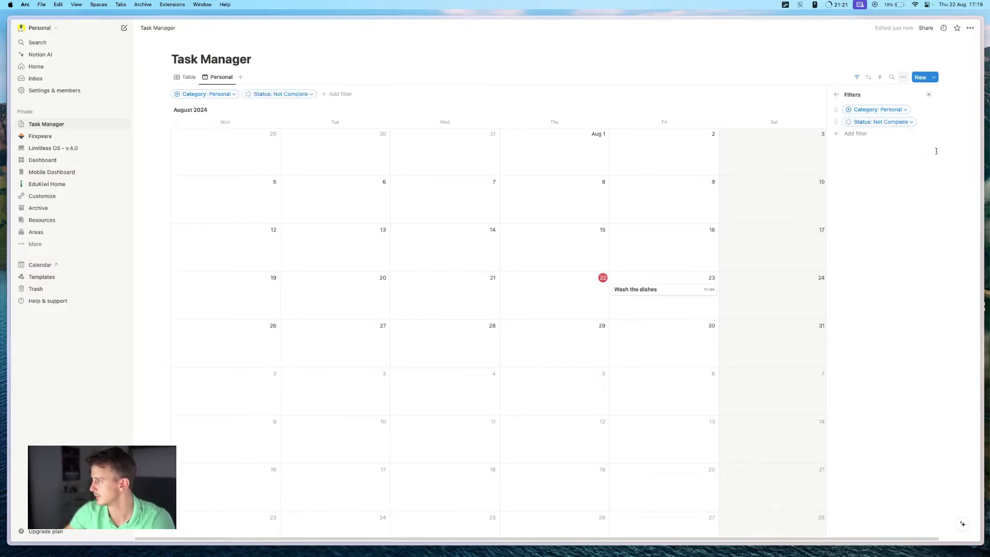
pyautogui.click(886, 56)
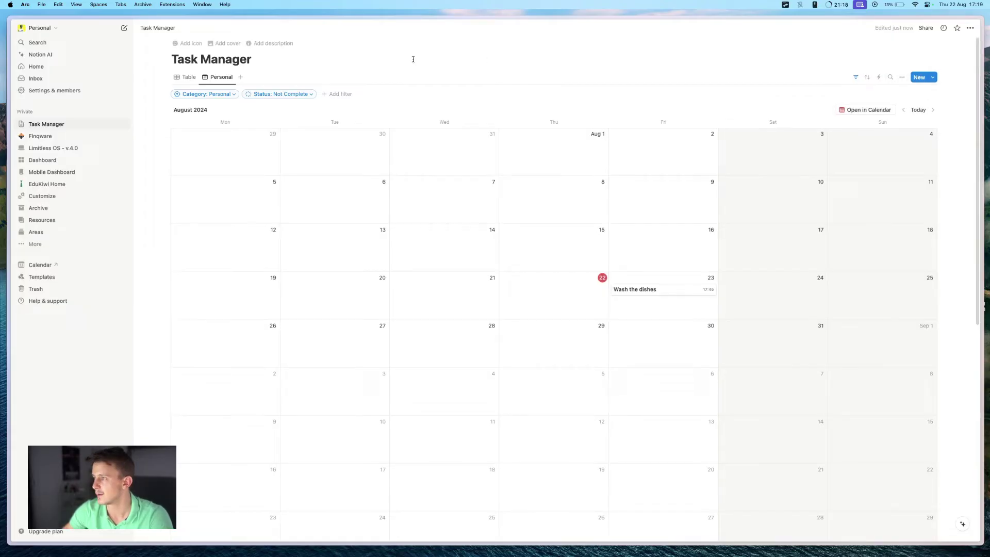
# - Duplicate the Personal view and rename the copy 'Work'
pyautogui.click(219, 79)
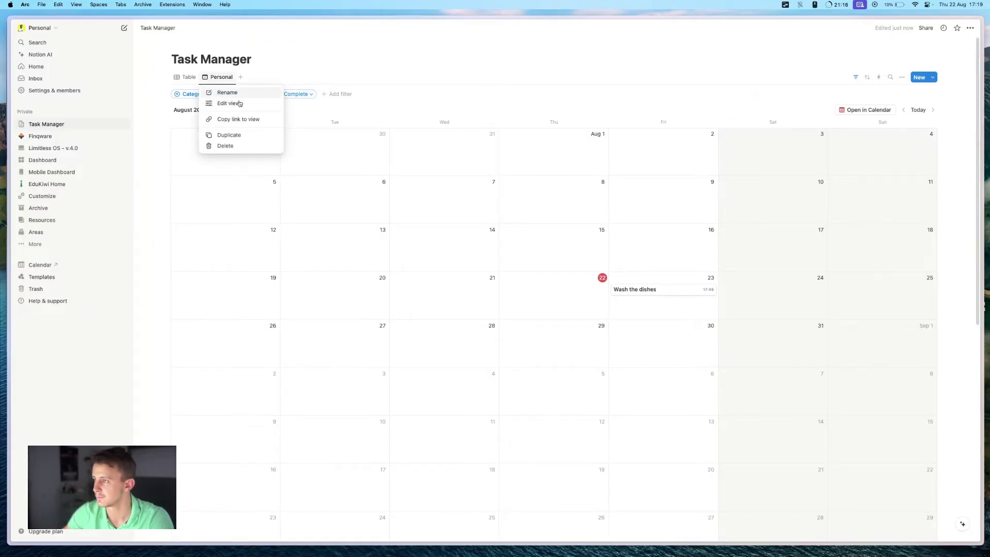
pyautogui.click(247, 135)
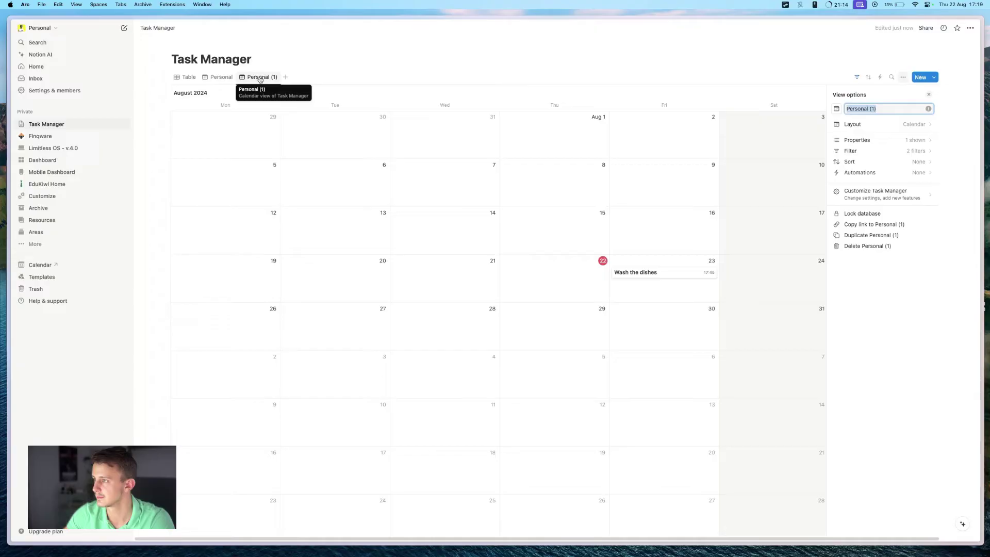
pyautogui.click(260, 80)
pyautogui.click(445, 97)
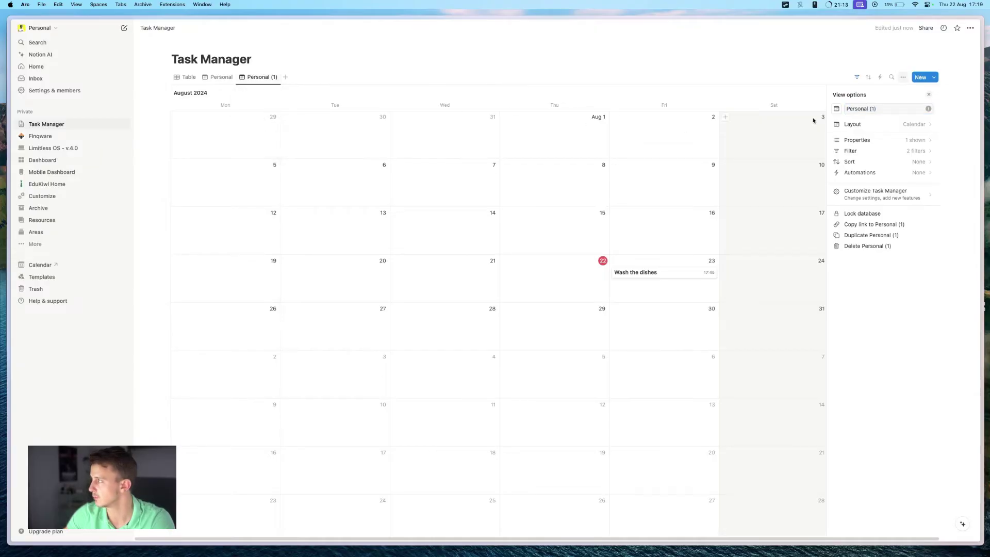
pyautogui.click(851, 109)
pyautogui.press('super+a')
pyautogui.write('Work')
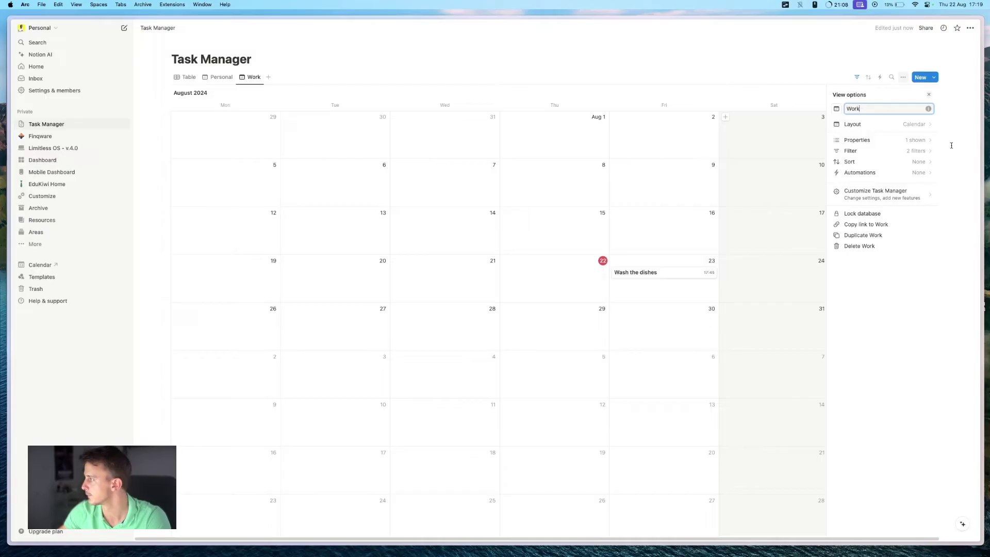
# - Change the Work view's Category filter from Personal to Work
pyautogui.click(888, 151)
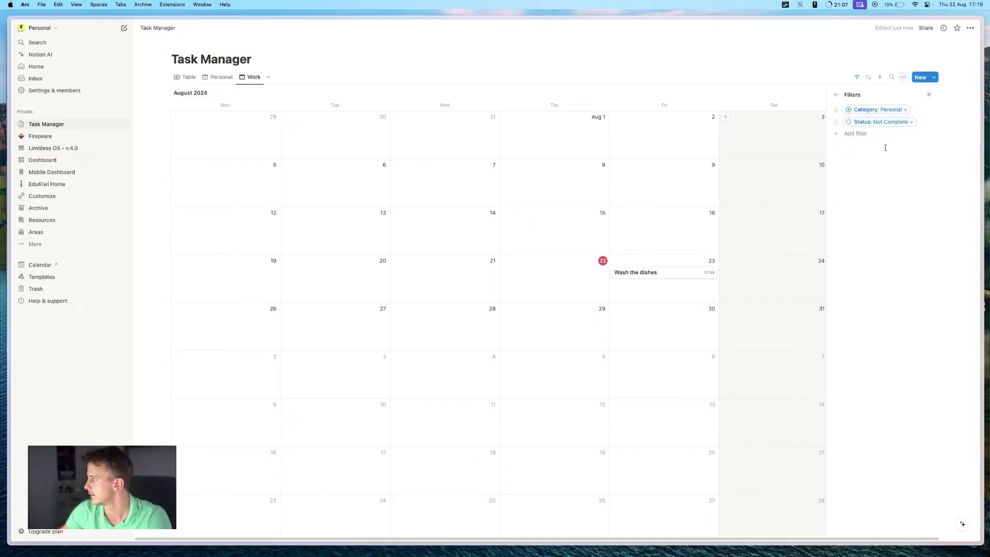
pyautogui.click(872, 109)
pyautogui.click(849, 161)
pyautogui.click(853, 150)
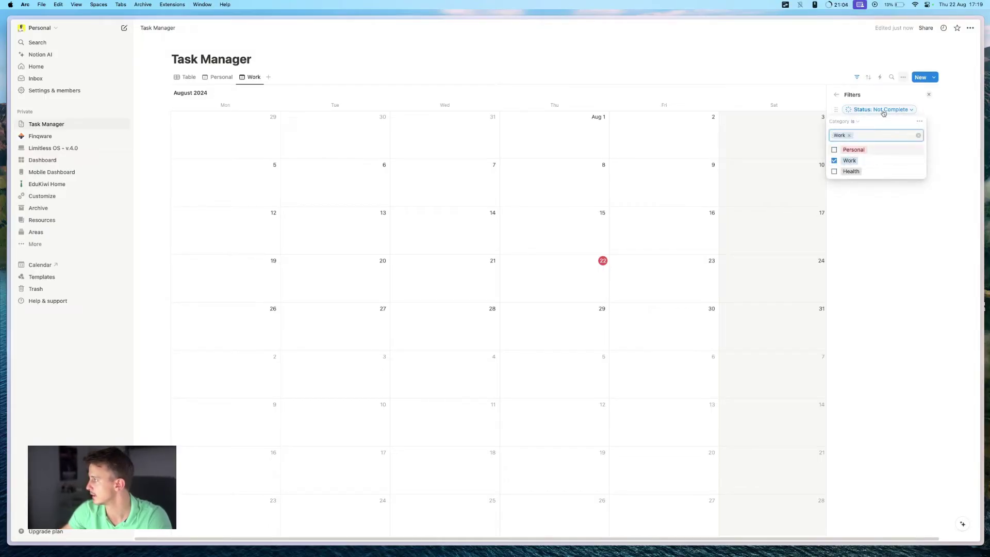
pyautogui.click(819, 63)
pyautogui.click(791, 61)
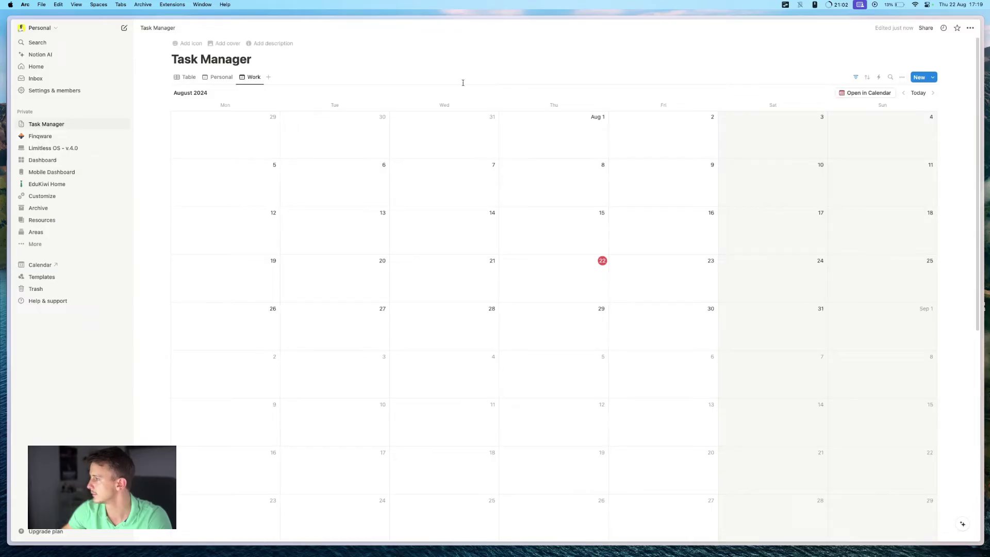
pyautogui.click(252, 77)
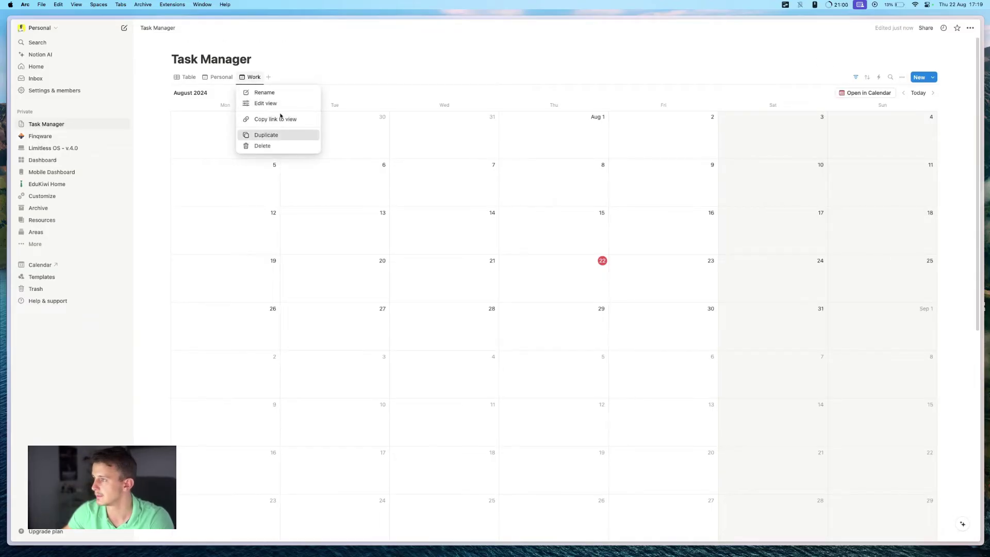
# - Duplicate the Work view and rename the copy 'Health'
pyautogui.click(267, 134)
pyautogui.click(282, 77)
pyautogui.click(287, 93)
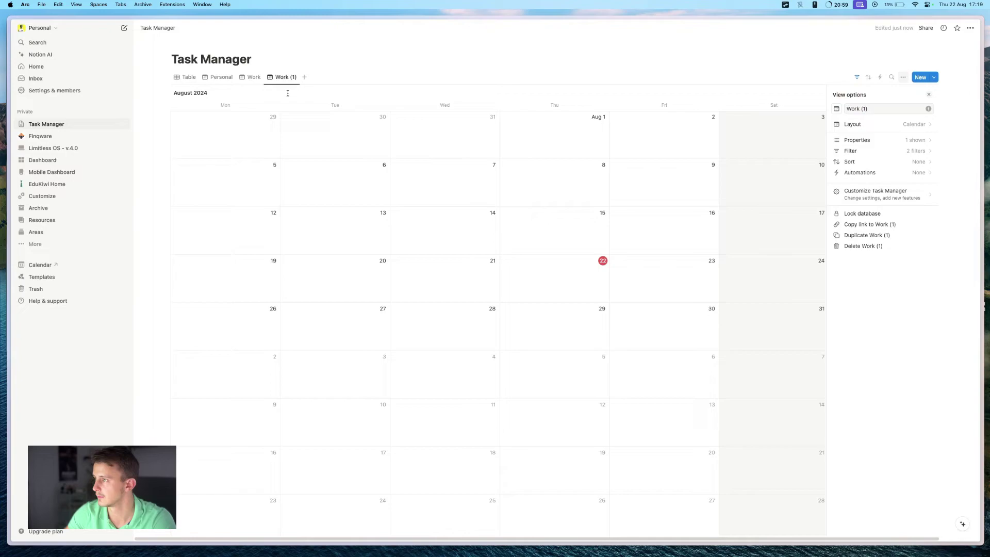
pyautogui.tripleClick(862, 110)
pyautogui.write('Health')
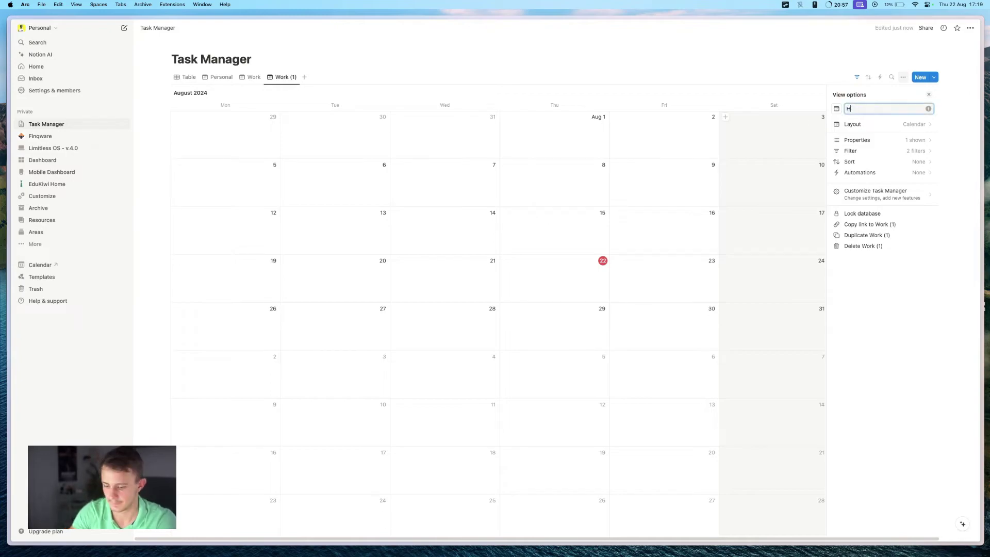
# - Change the Health view's Category filter from Work to Health
pyautogui.click(872, 151)
pyautogui.click(877, 109)
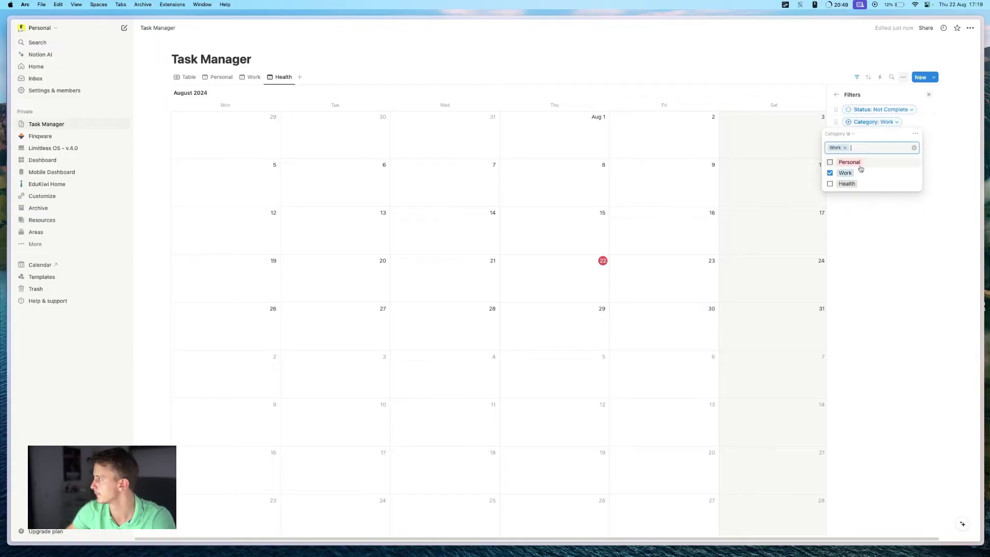
pyautogui.click(846, 183)
pyautogui.click(703, 73)
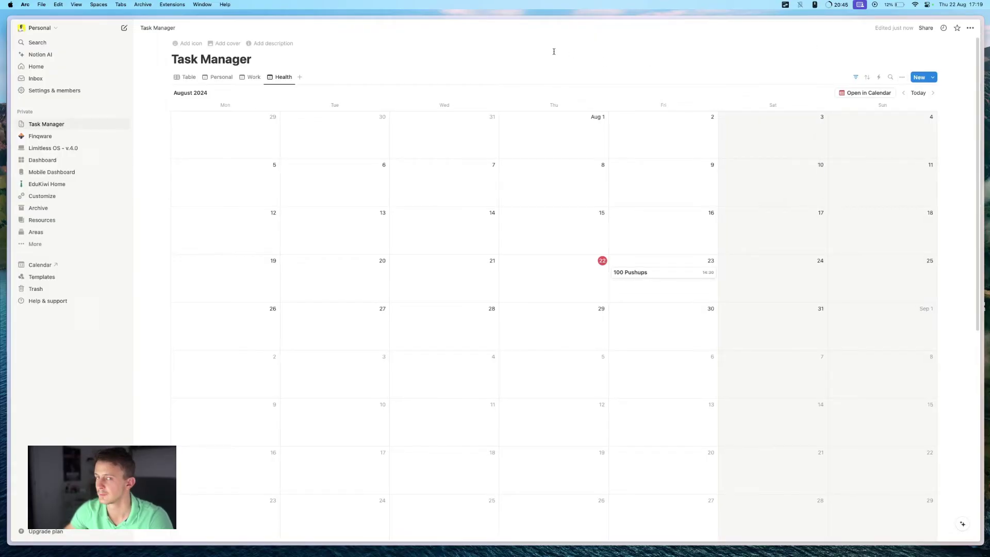
# - Remove the Task Manager calendar and re-add it linked through the Personal Tasks view
pyautogui.hotkey('ctrl', 'Tab')
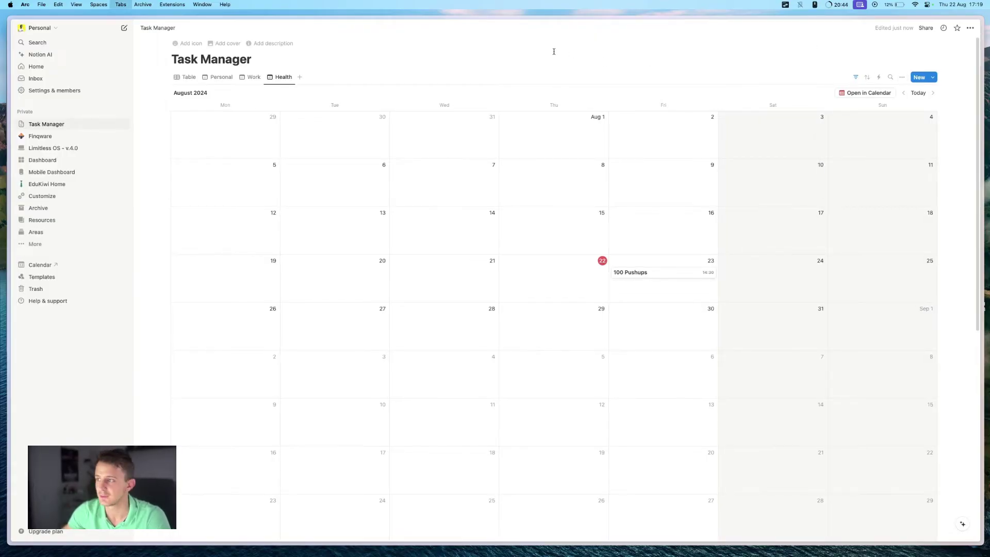
pyautogui.rightClick(71, 301)
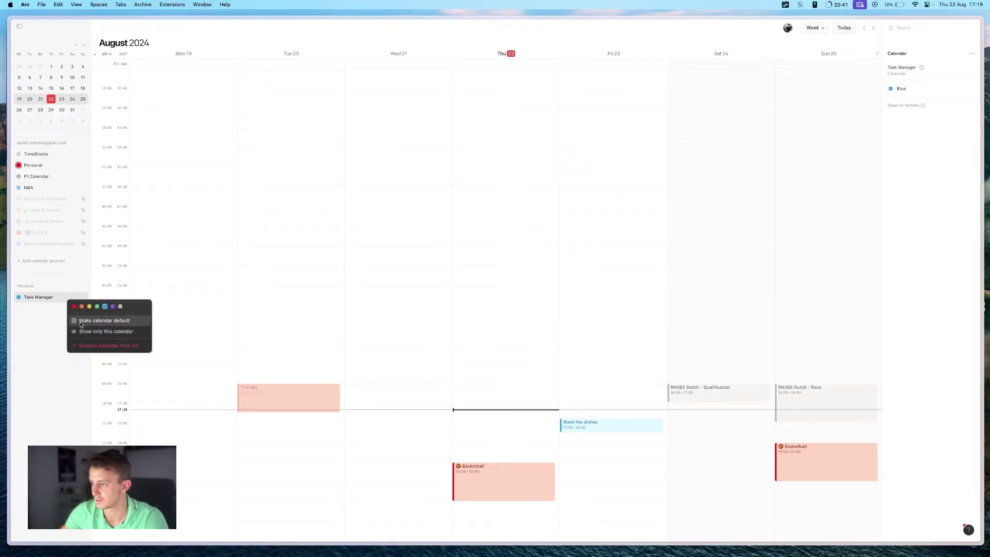
pyautogui.click(94, 348)
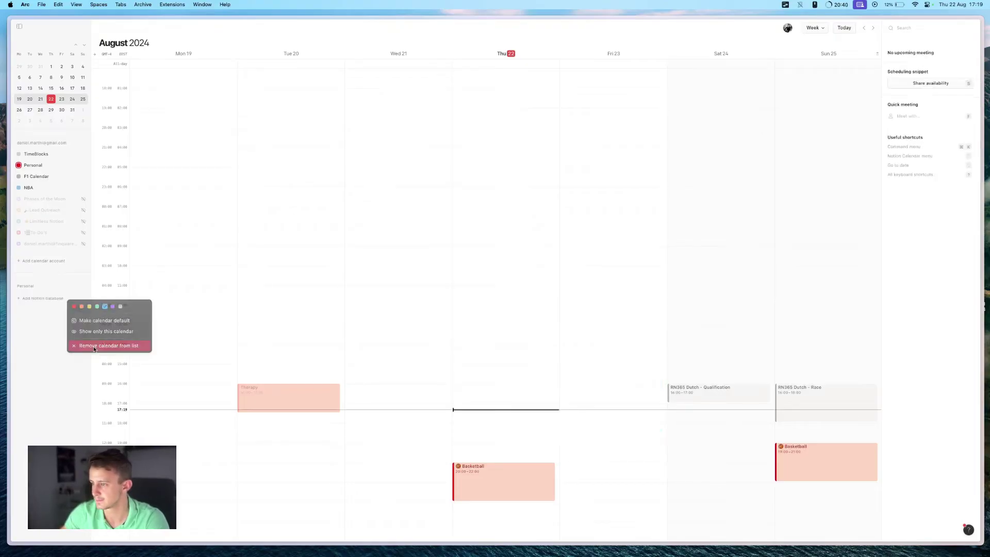
pyautogui.click(38, 299)
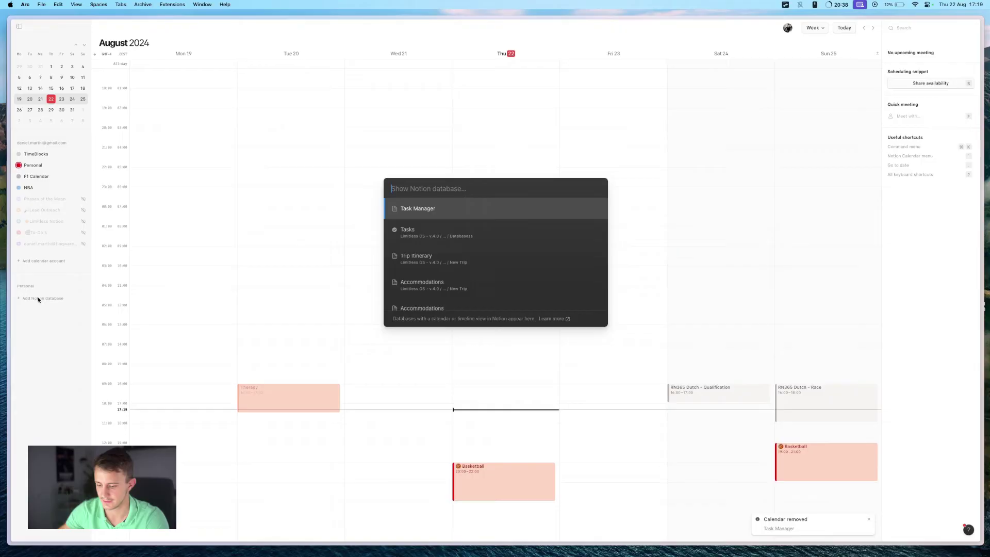
pyautogui.click(425, 209)
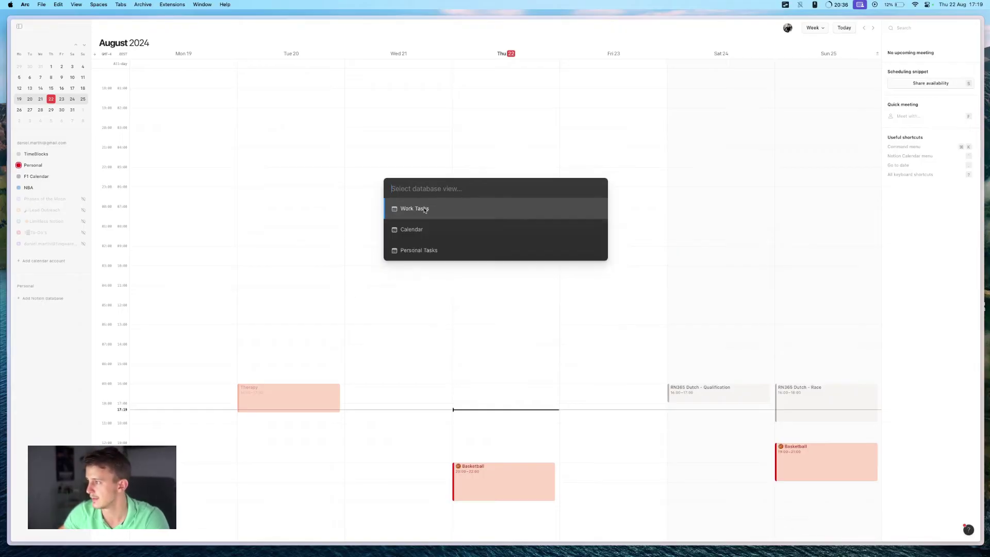
pyautogui.click(429, 251)
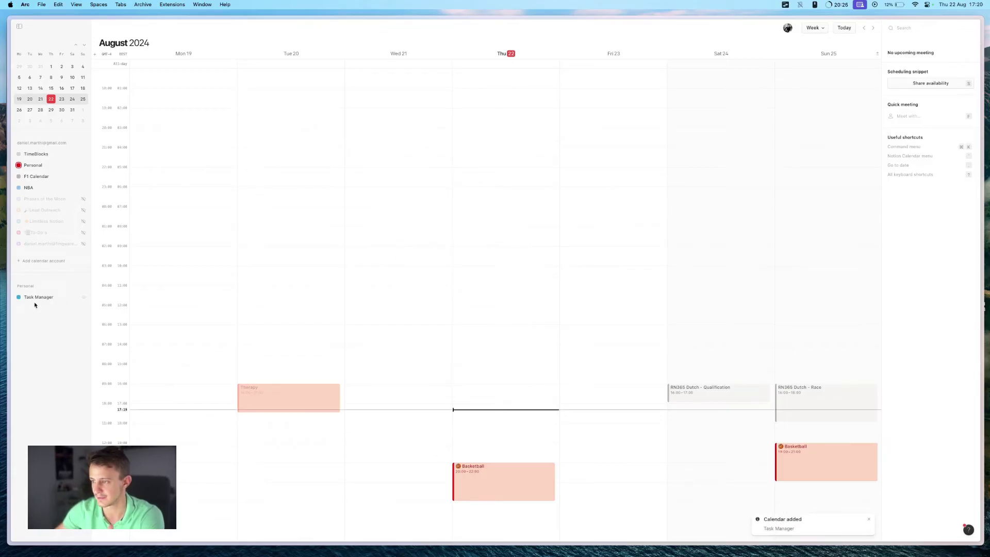
# - Add Task Manager's Work Tasks view as a calendar in Notion Calendar
pyautogui.rightClick(43, 289)
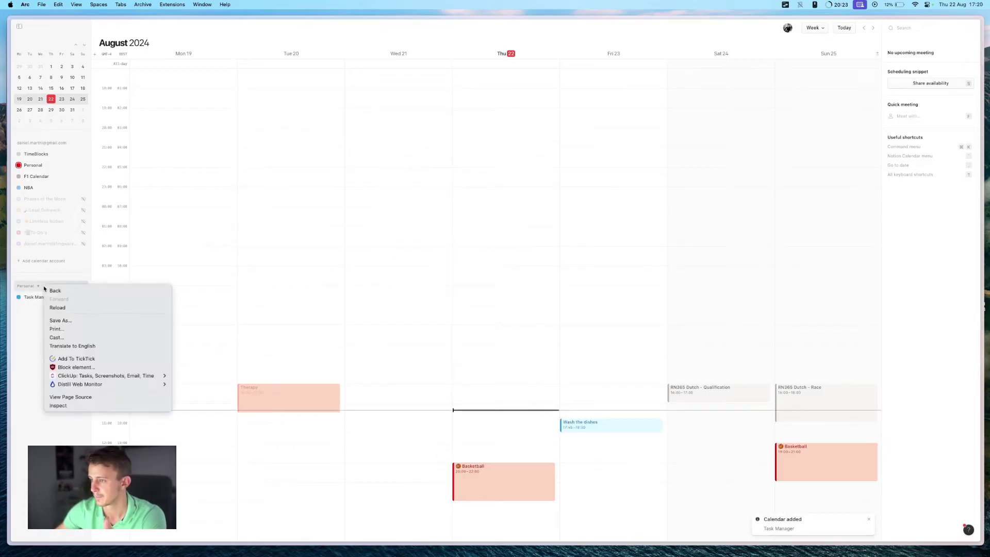
pyautogui.press('Escape')
pyautogui.click(83, 286)
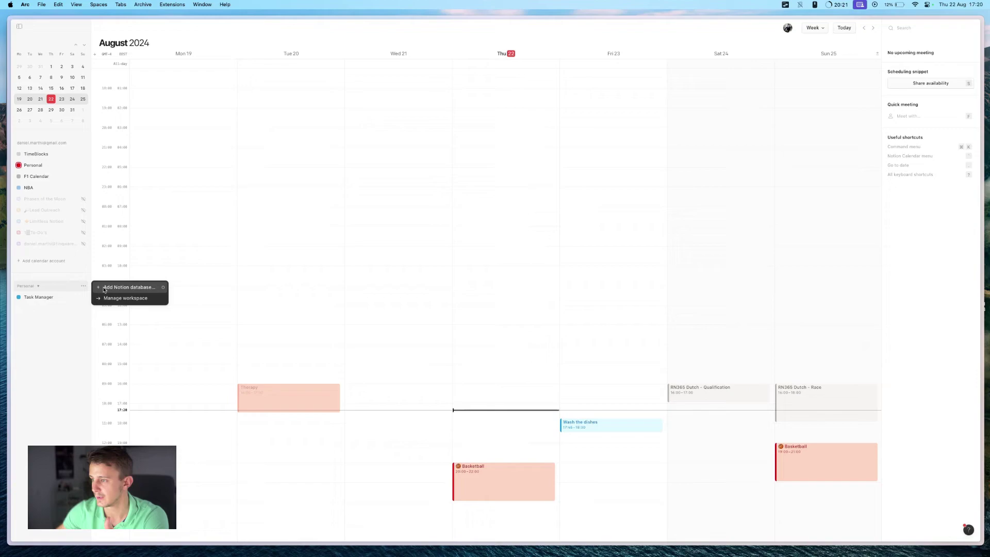
pyautogui.click(127, 287)
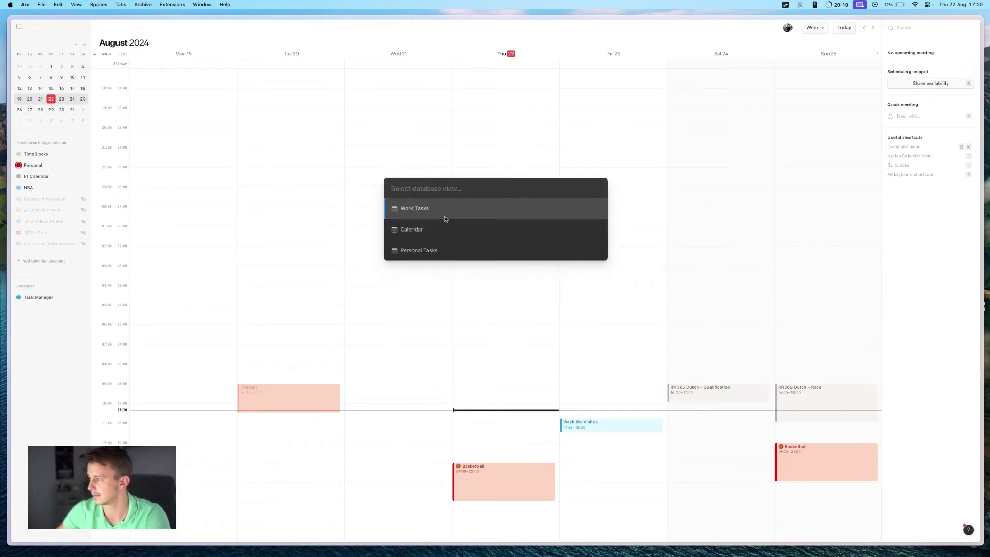
pyautogui.click(424, 212)
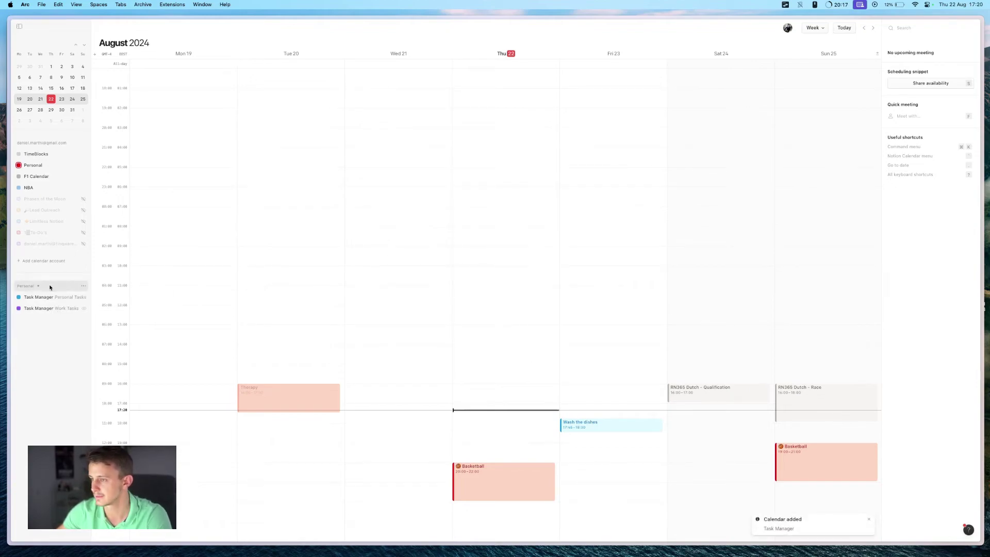
# - Search 'task manager' and add its Health view as another calendar
pyautogui.click(83, 286)
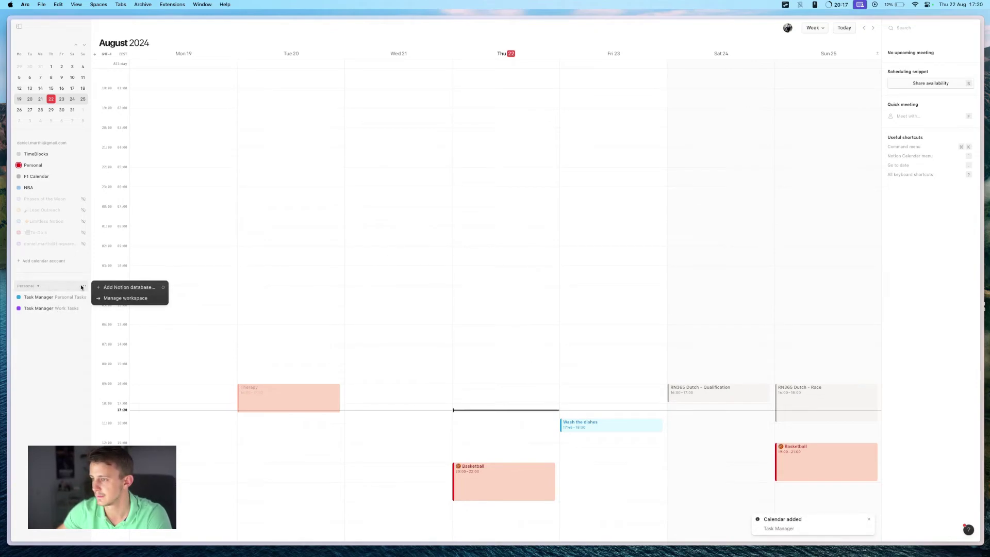
pyautogui.click(107, 290)
pyautogui.write('task')
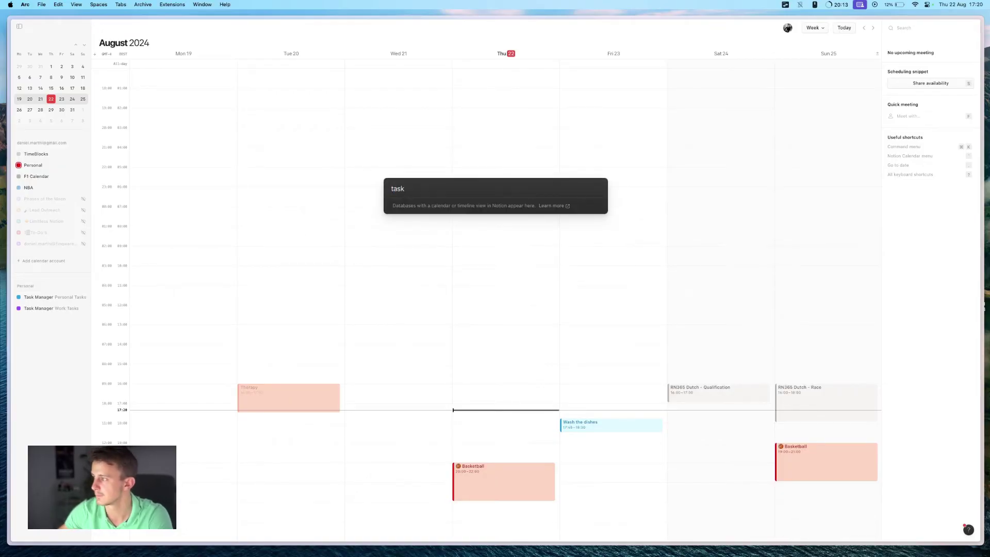
pyautogui.write(' m')
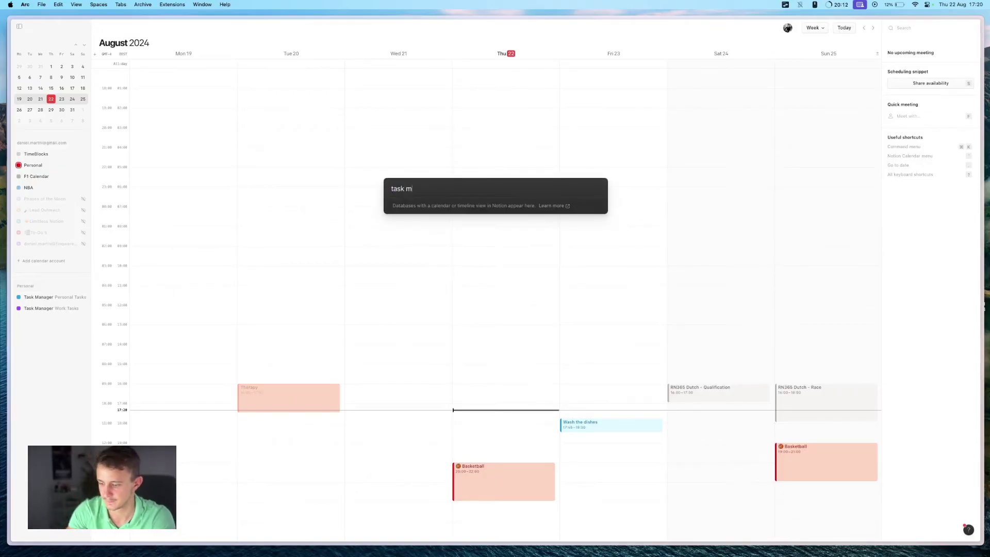
pyautogui.write('anager')
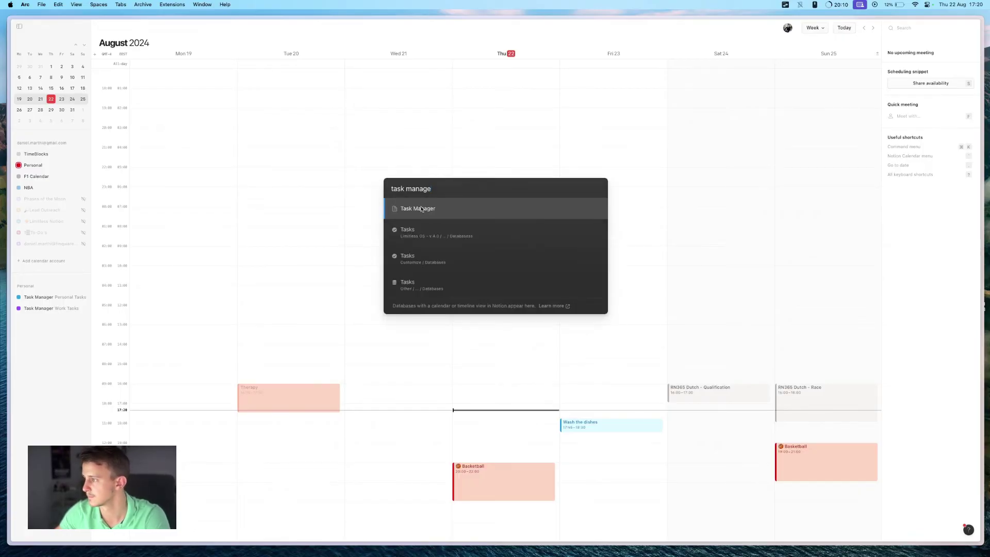
pyautogui.click(423, 211)
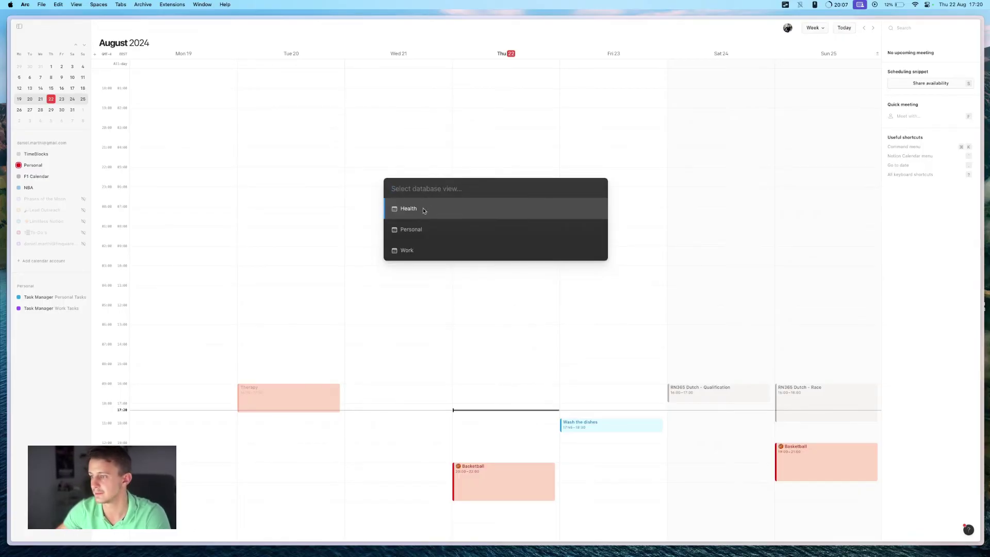
pyautogui.click(424, 211)
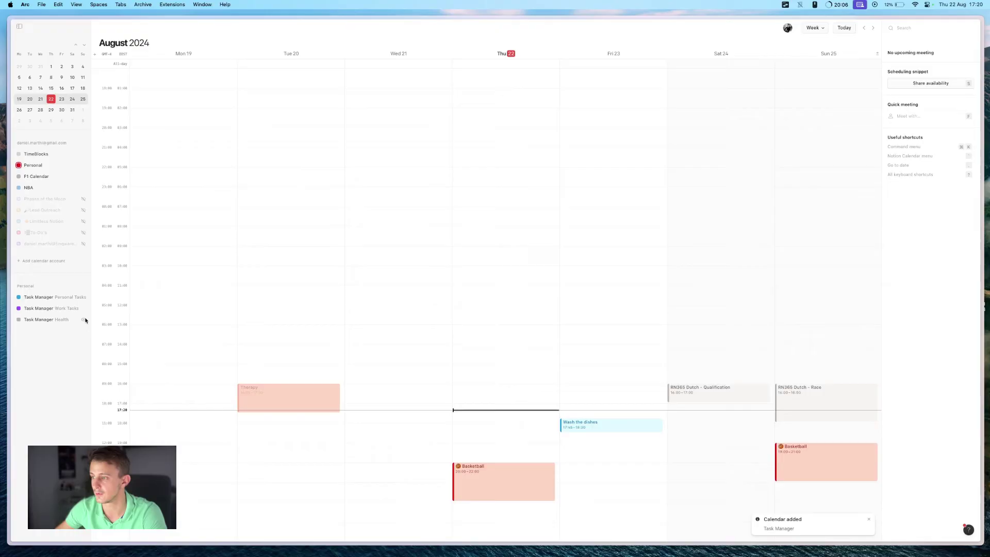
# - Set 'Send out the reporting' to Not started in Task Manager, then return to the calendar
pyautogui.click(54, 299)
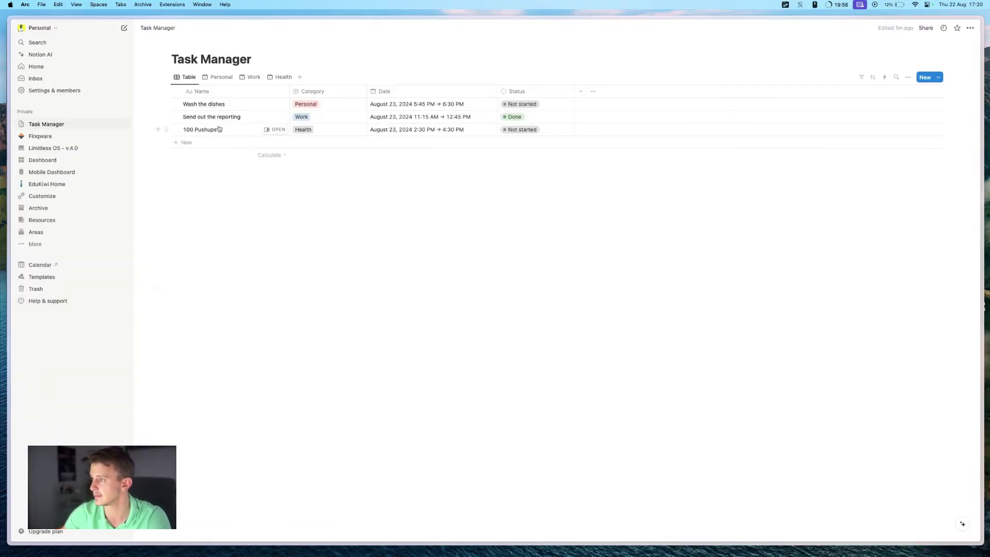
pyautogui.hotkey('ctrl', 'Tab')
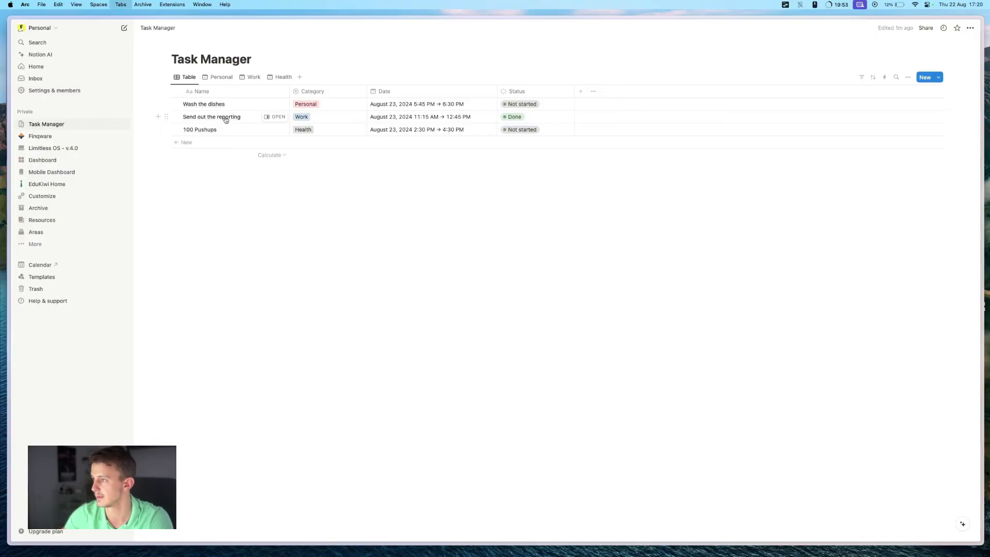
pyautogui.hotkey('ctrl', 'Tab')
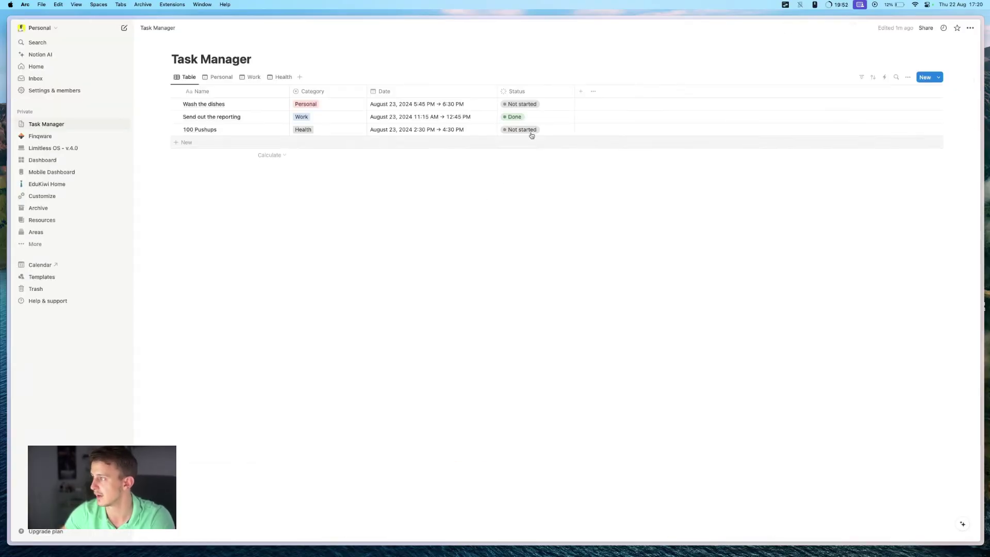
pyautogui.click(536, 117)
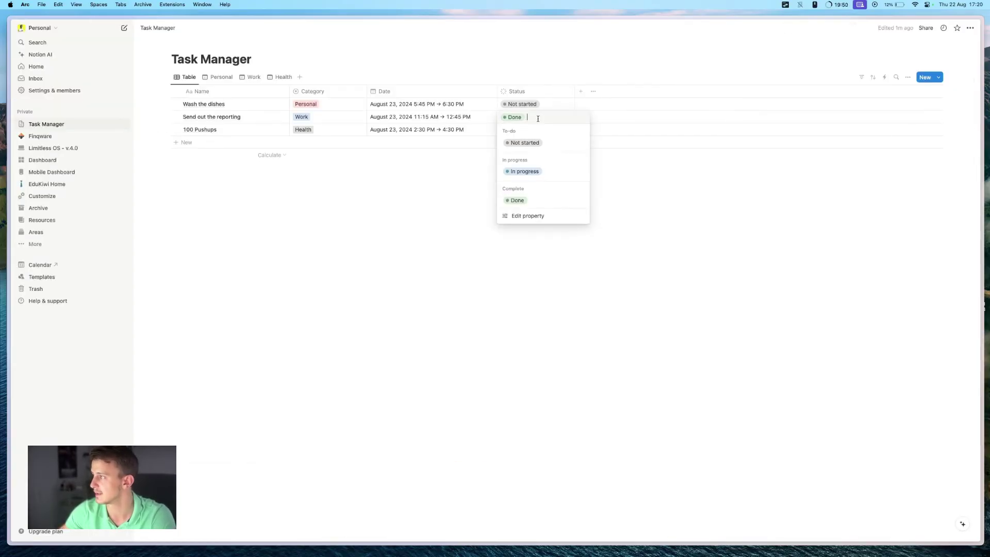
pyautogui.click(525, 142)
pyautogui.hotkey('ctrl', 'Tab')
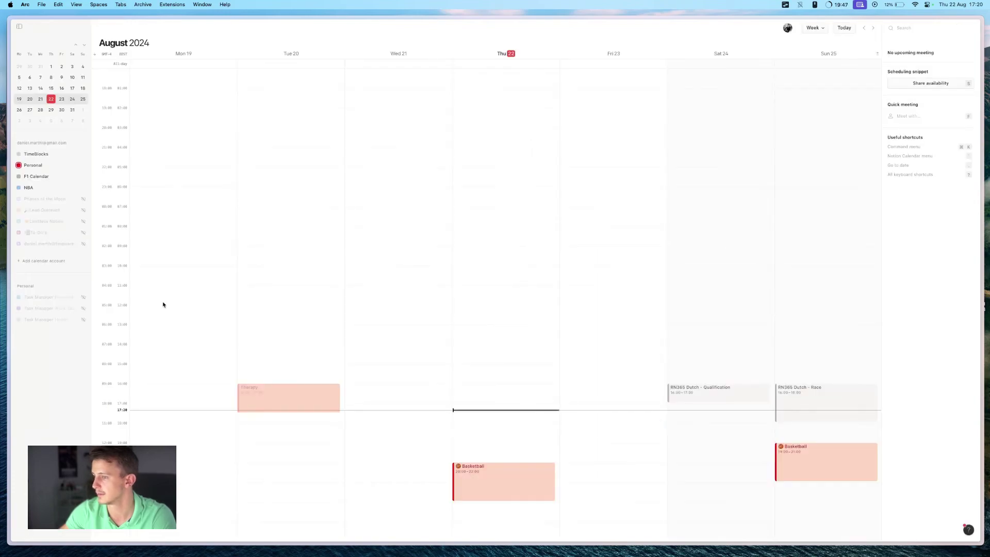
# - Show the Personal Tasks, Work Tasks and Health calendars, and colour Health blue
pyautogui.click(83, 297)
pyautogui.click(83, 308)
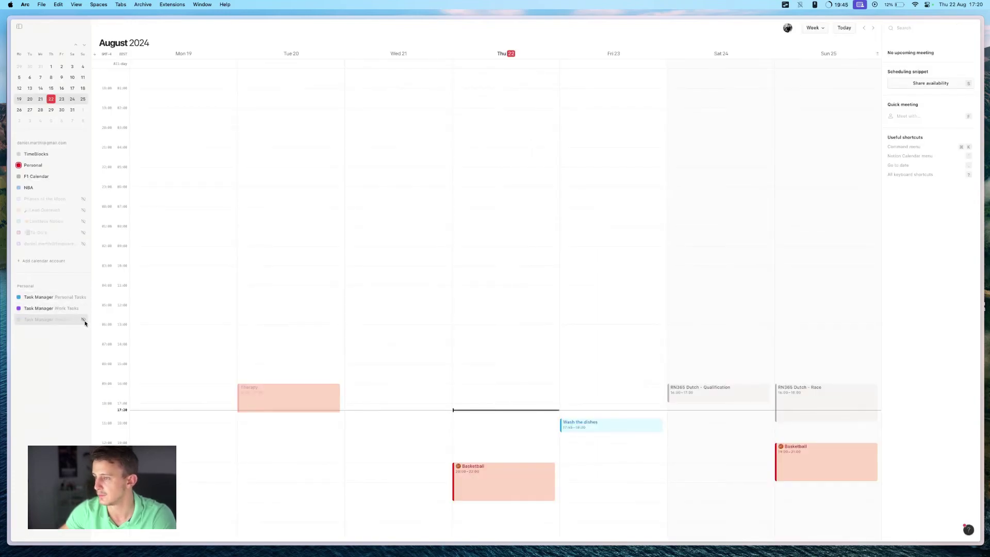
pyautogui.click(83, 320)
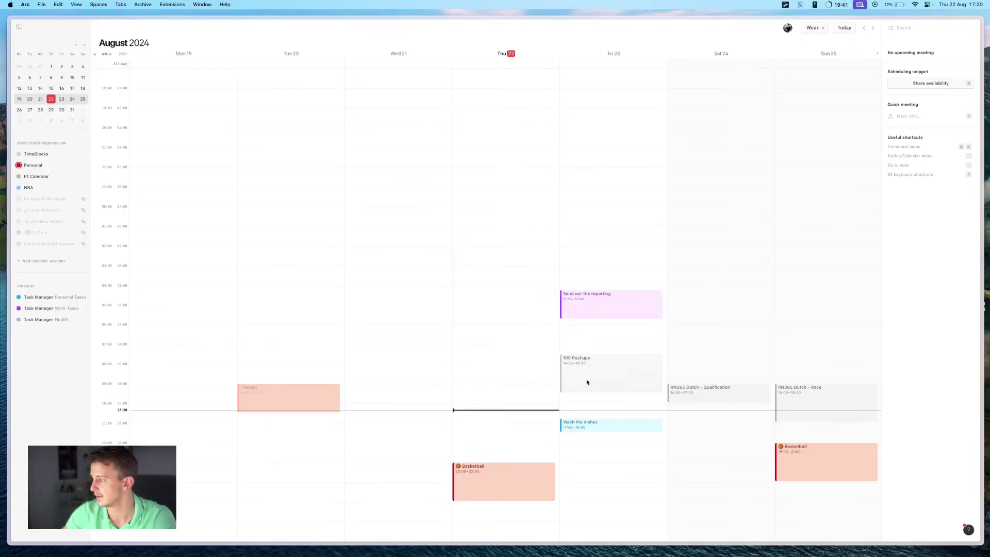
pyautogui.click(28, 320)
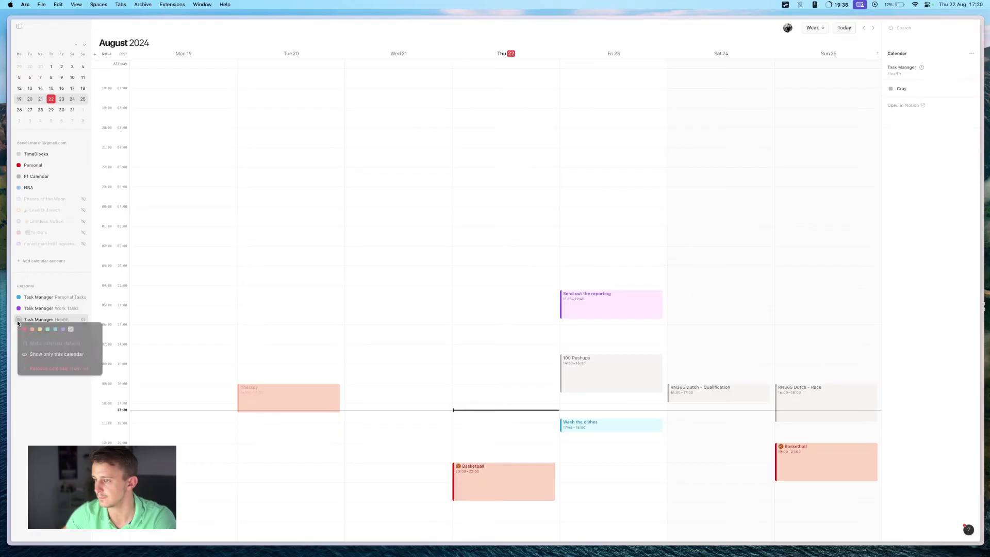
pyautogui.click(51, 333)
pyautogui.press('Escape')
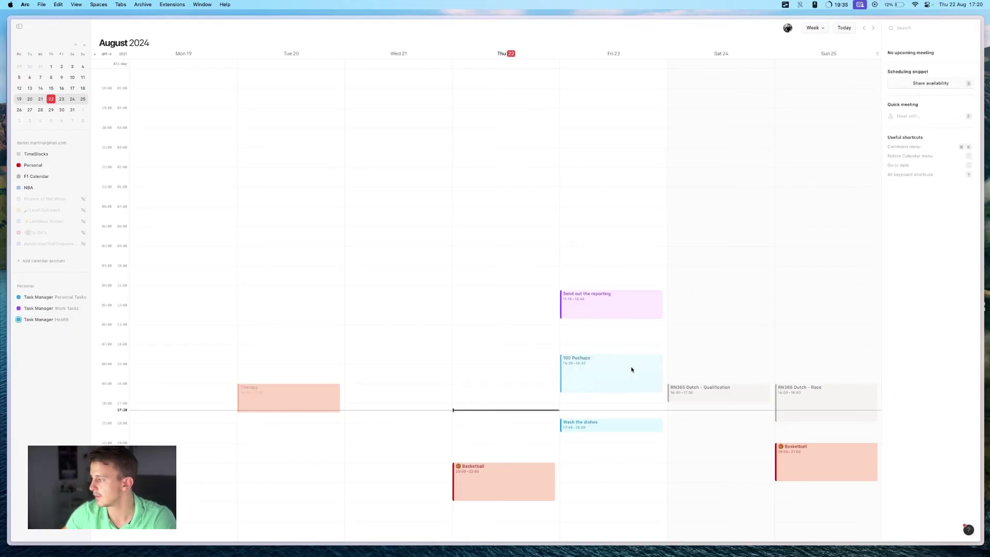
# - Move 100 Pushups to Thursday 10:30 and make Wash the dishes start at 16:15
pyautogui.moveTo(609, 378); pyautogui.dragTo(499, 284)
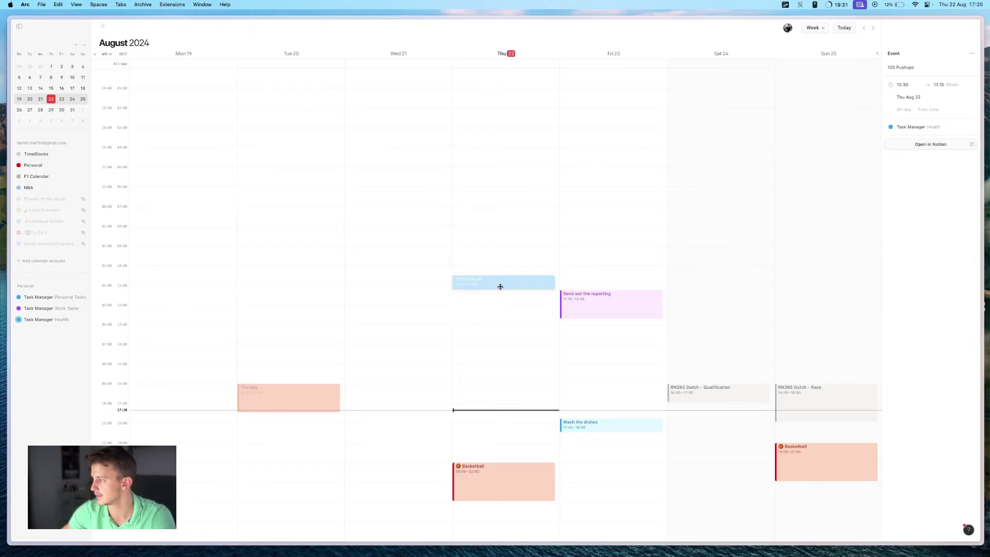
pyautogui.click(605, 427)
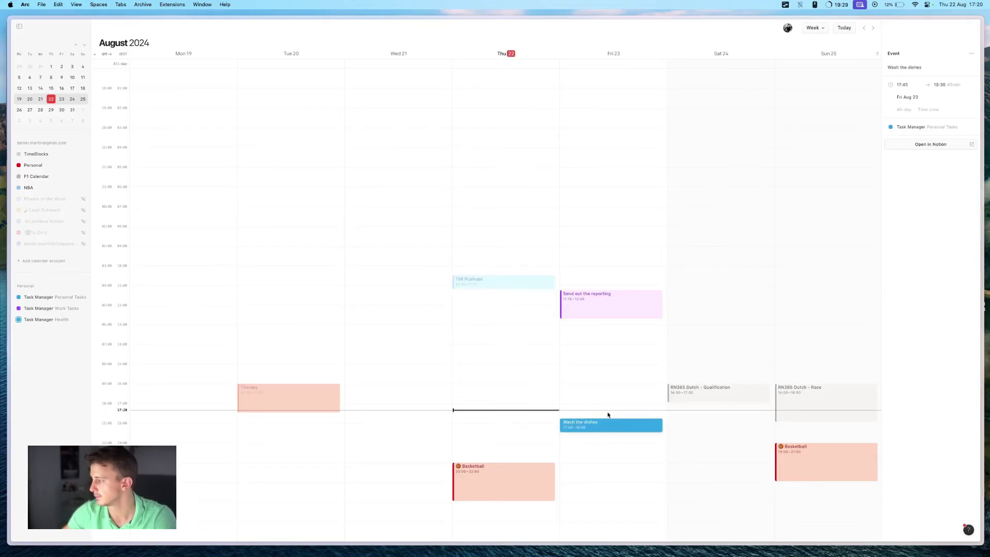
pyautogui.moveTo(607, 419); pyautogui.dragTo(595, 388)
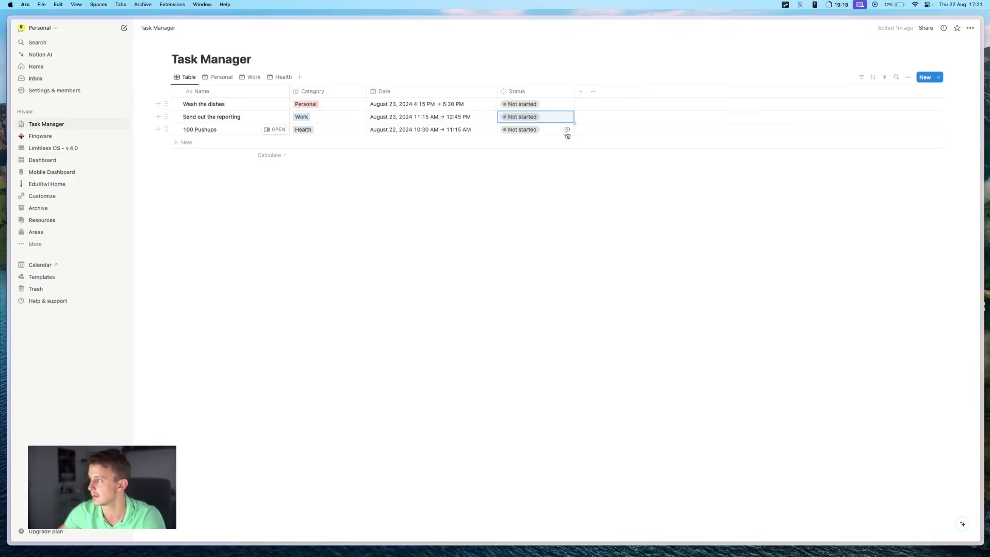
# - Set the 100 Pushups status to Done and return to Notion Calendar
pyautogui.click(510, 132)
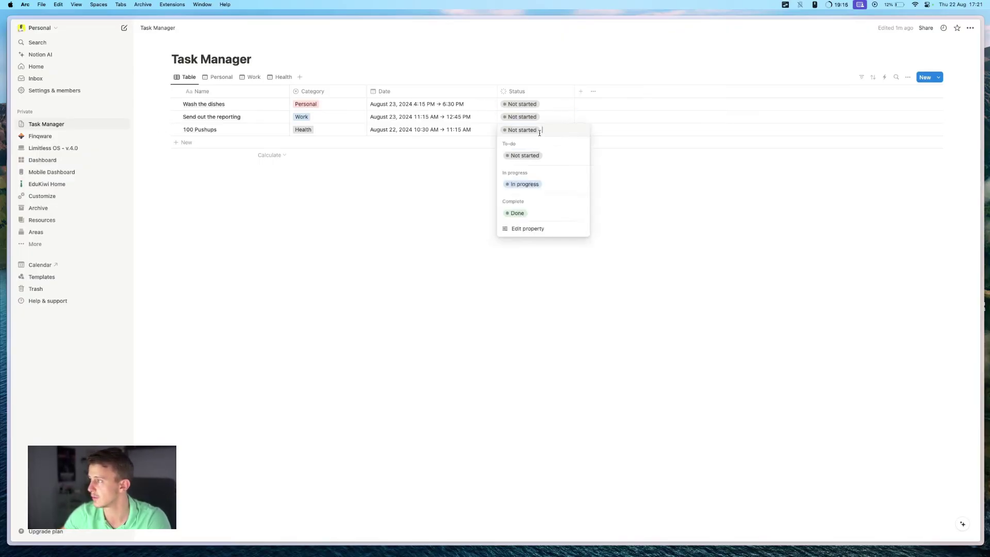
pyautogui.click(520, 212)
pyautogui.hotkey('ctrl', 'Tab')
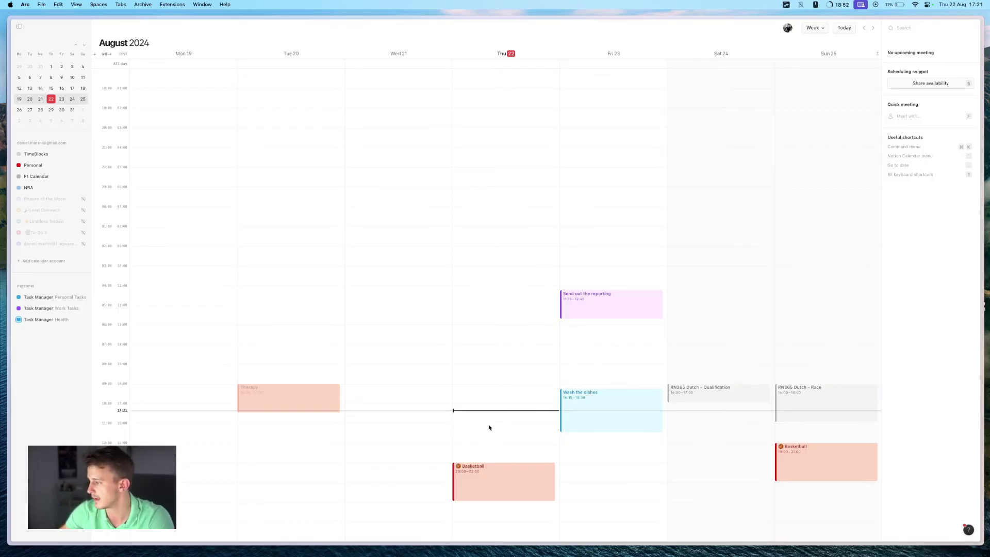
# - Add 'Take out trash' on Thursday 18:00–19:00 in Task Manager Personal Tasks and check it synced
pyautogui.click(489, 428)
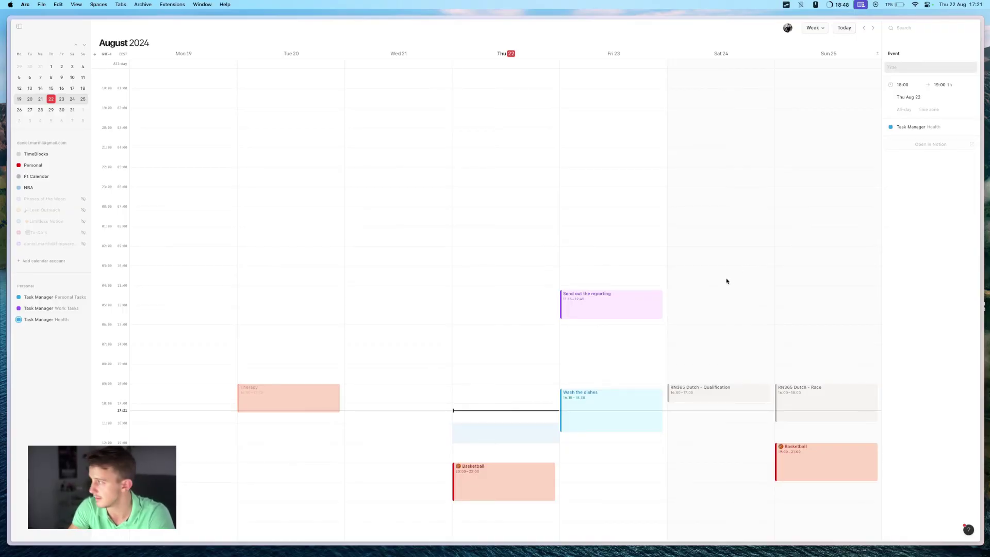
pyautogui.write('Take out trash')
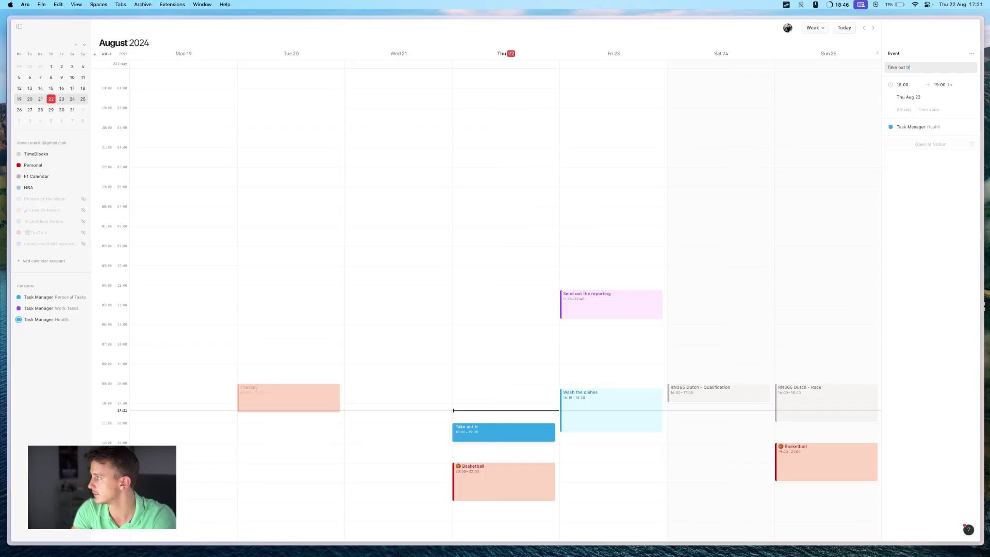
pyautogui.click(922, 127)
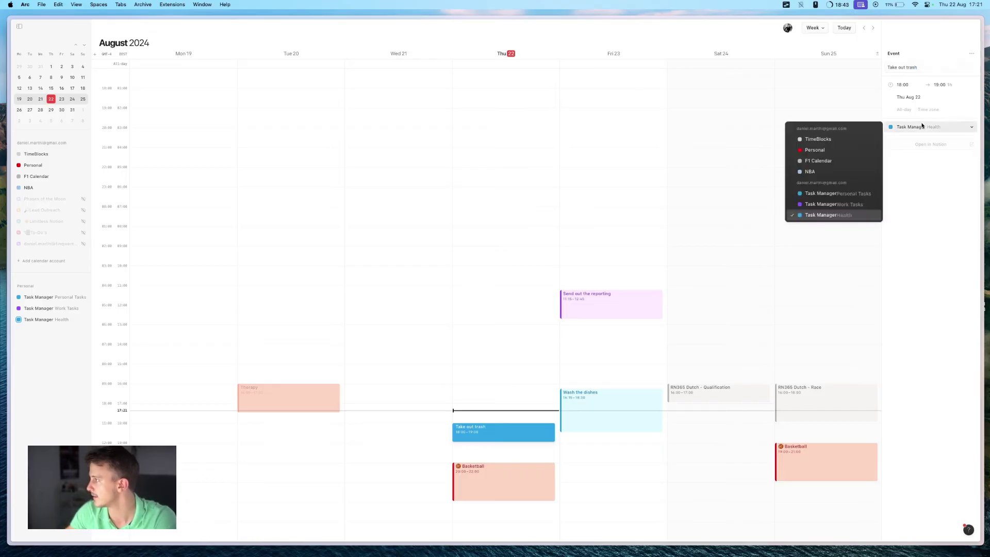
pyautogui.click(832, 194)
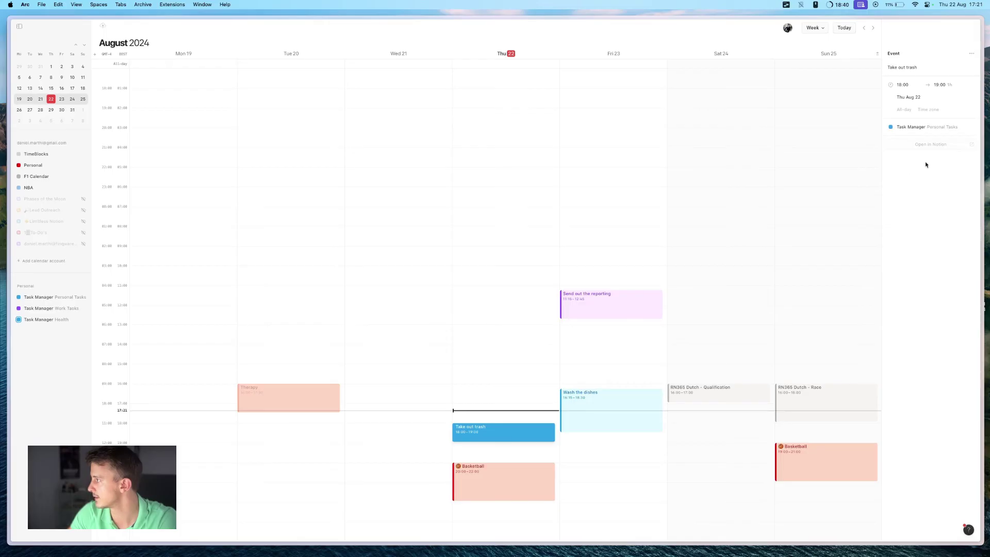
pyautogui.press('Escape')
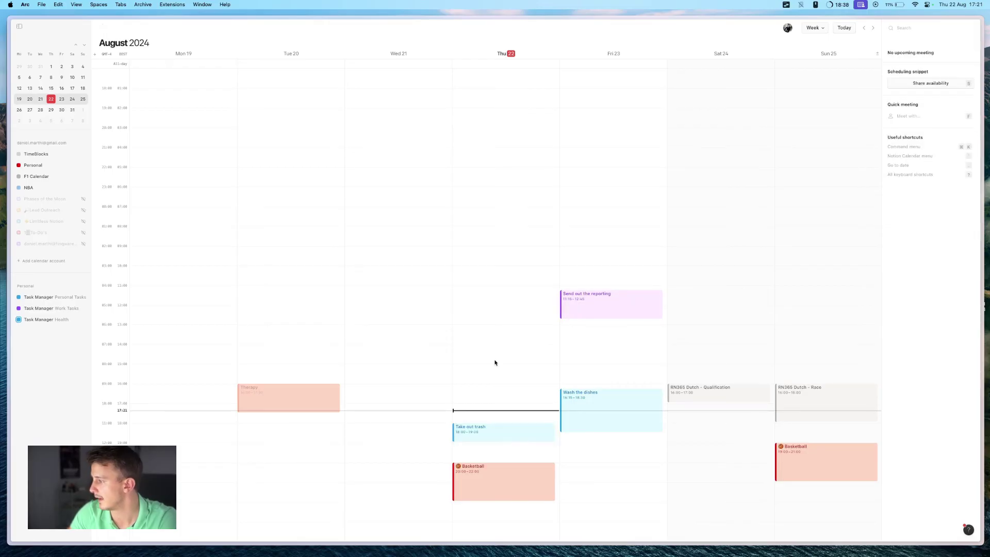
pyautogui.hotkey('ctrl', 'Tab')
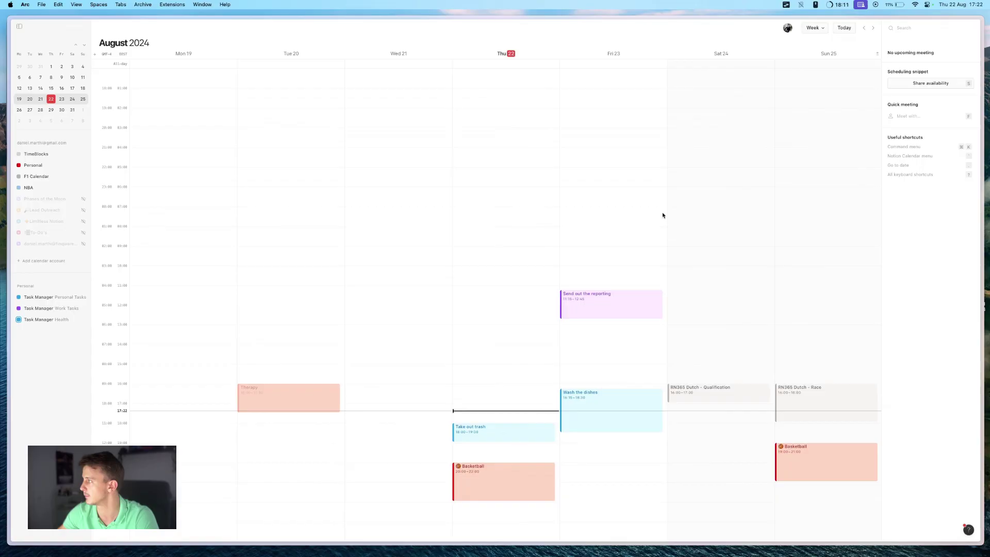
# - Open the Wash the dishes event as its full Notion page
pyautogui.click(602, 422)
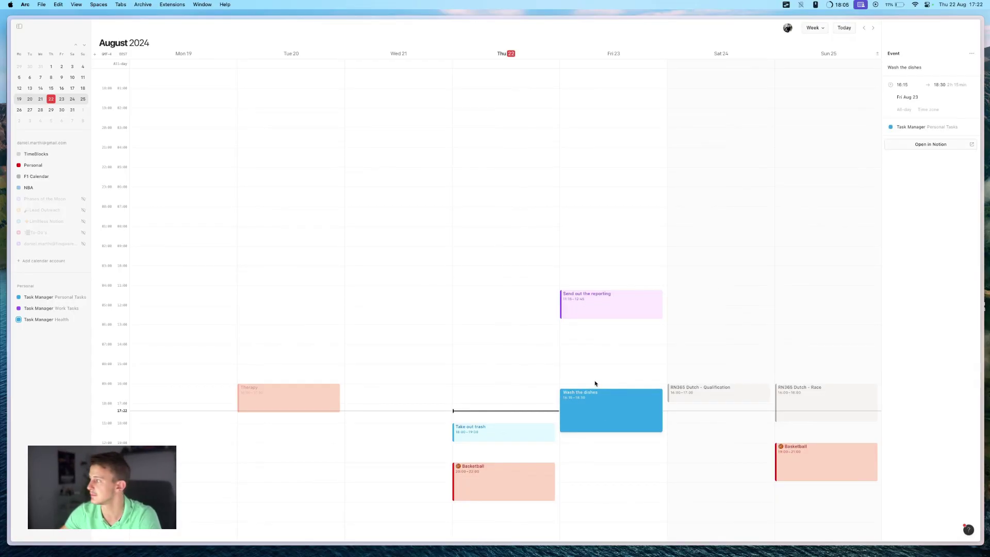
pyautogui.click(920, 147)
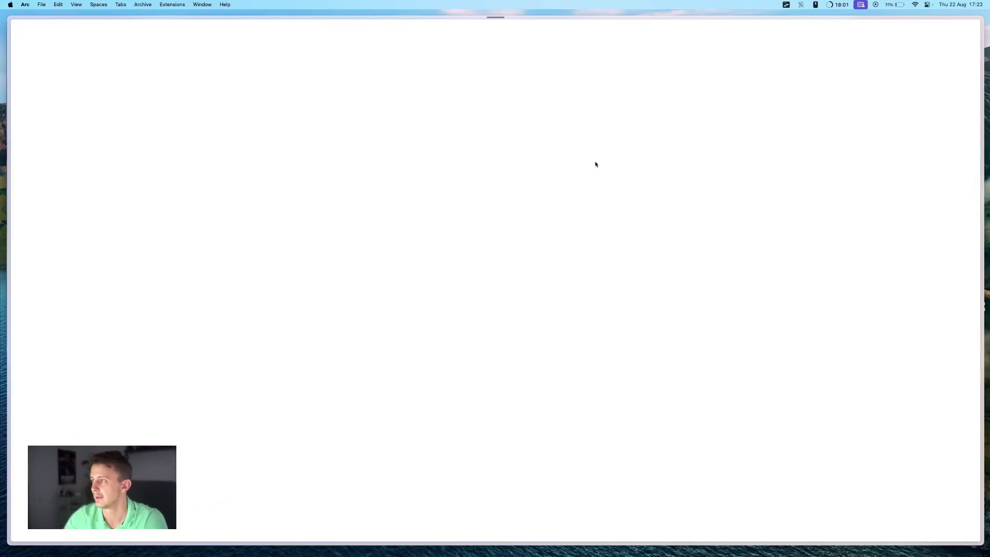